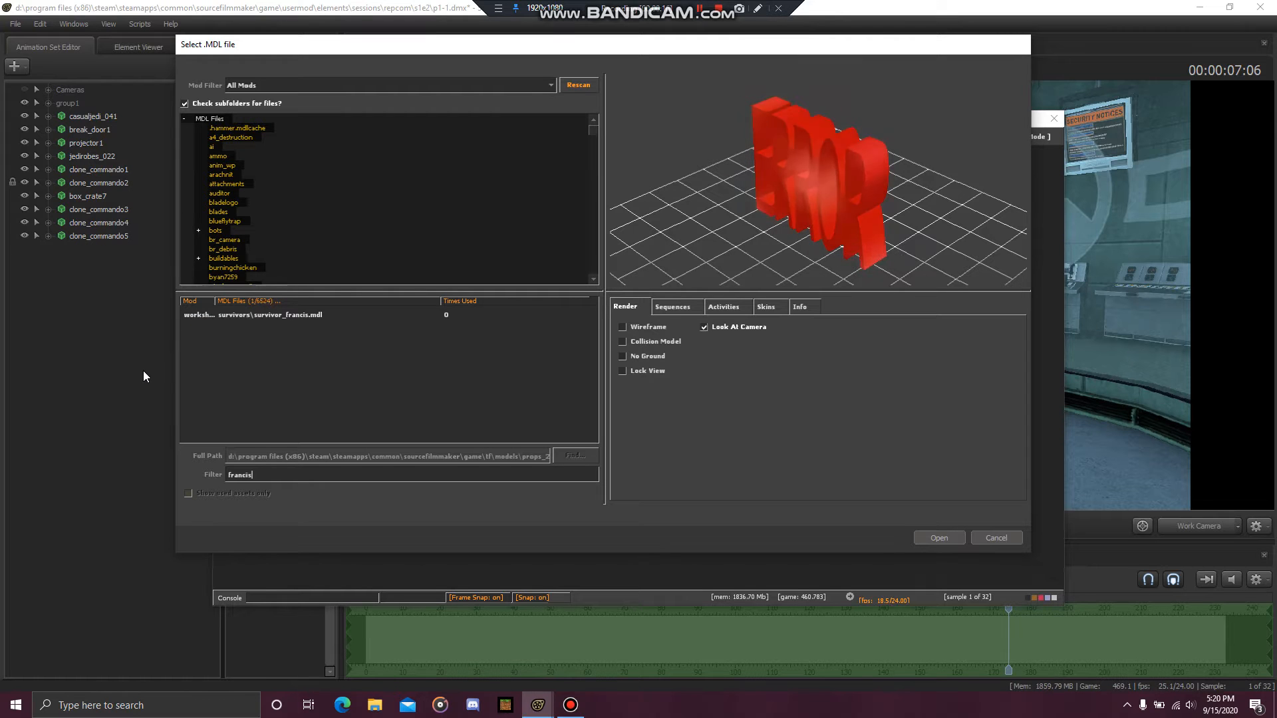
Step: Load survivor_francis.mdl from the models filtered by francis as a new animation set in the shot
click(293, 315)
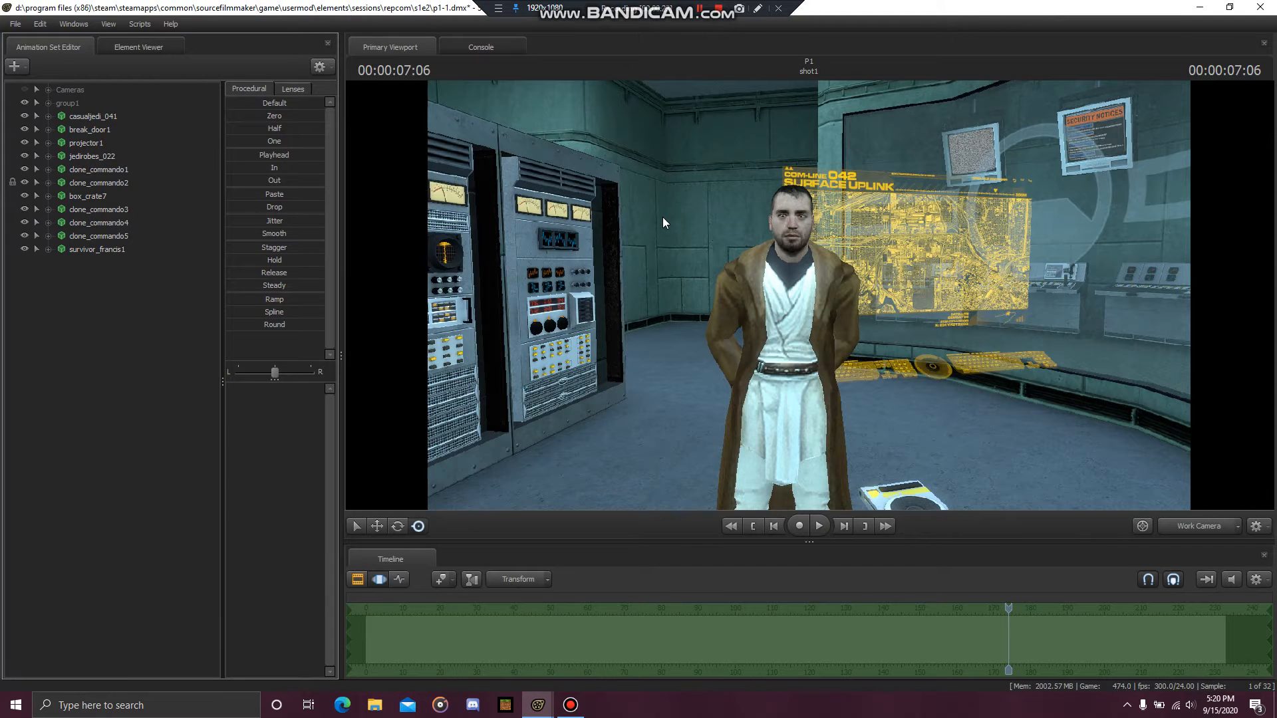
drag(645, 243, 565, 283)
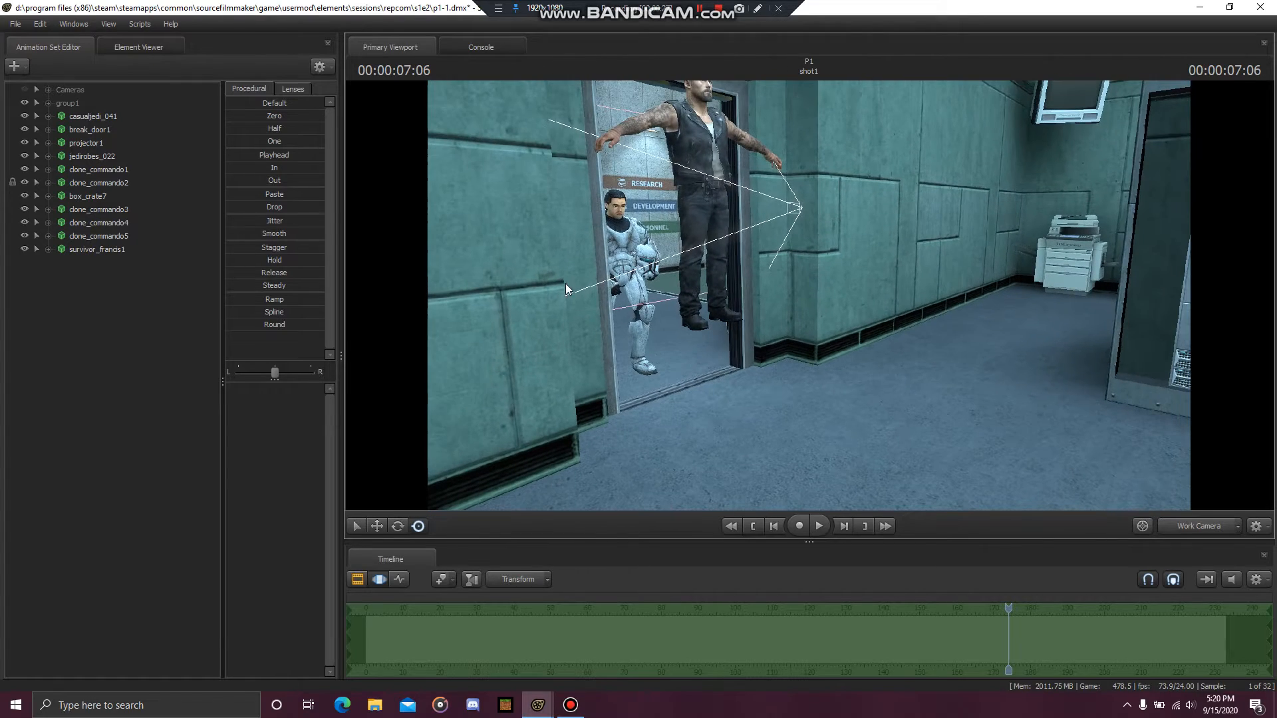
Step: Lock survivor_francis1's rootTransform to the rootTransform of jedirobes_022 and zero it to bring Francis onto the robed character
click(48, 156)
click(61, 183)
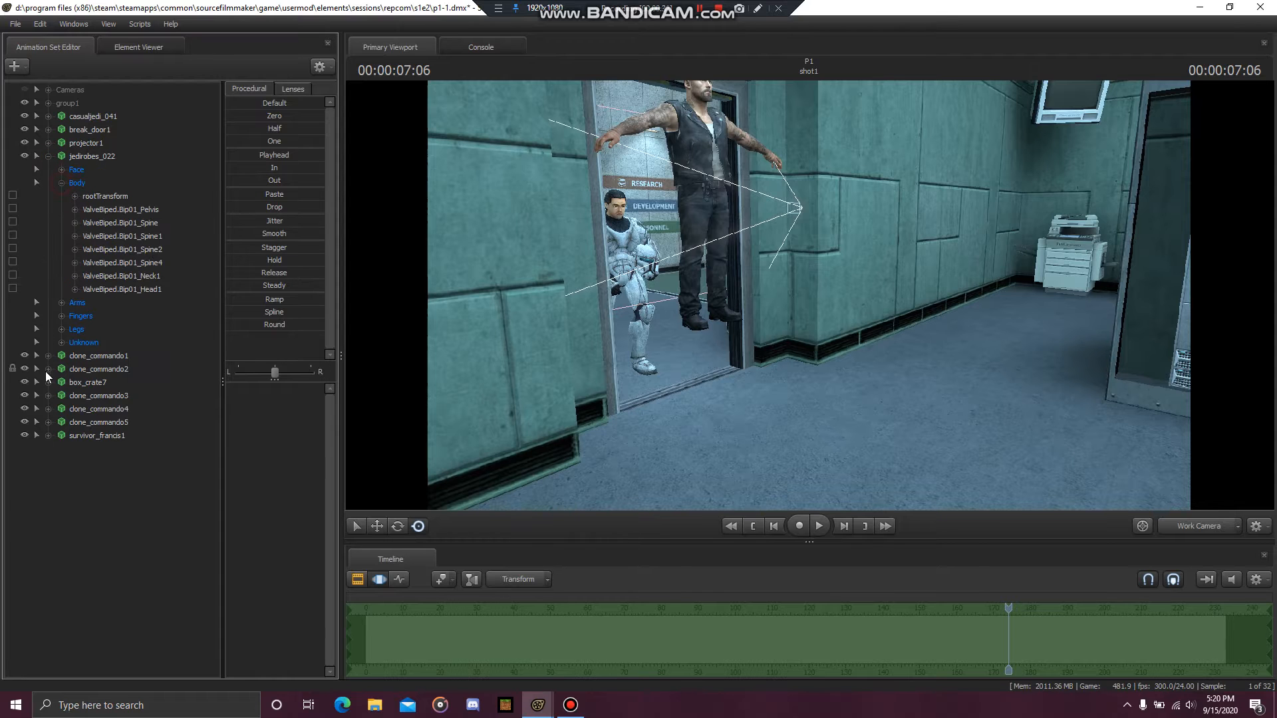
click(48, 435)
click(61, 462)
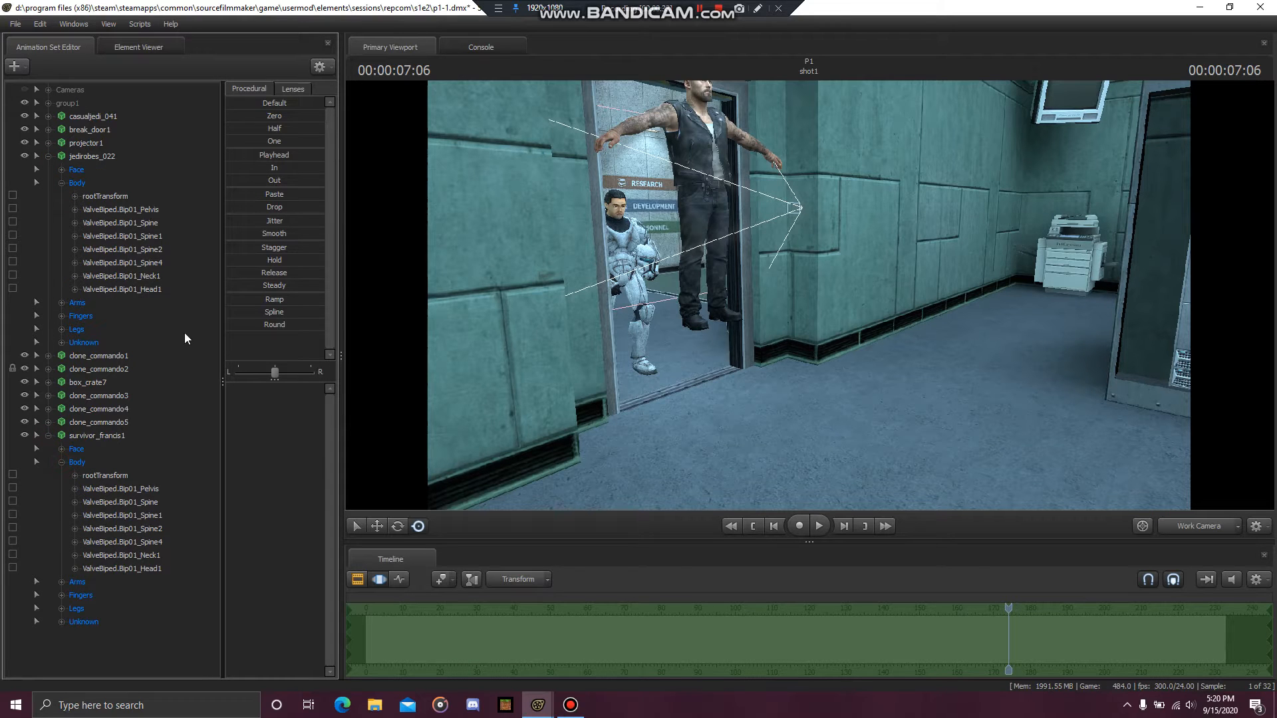
drag(110, 193, 109, 474)
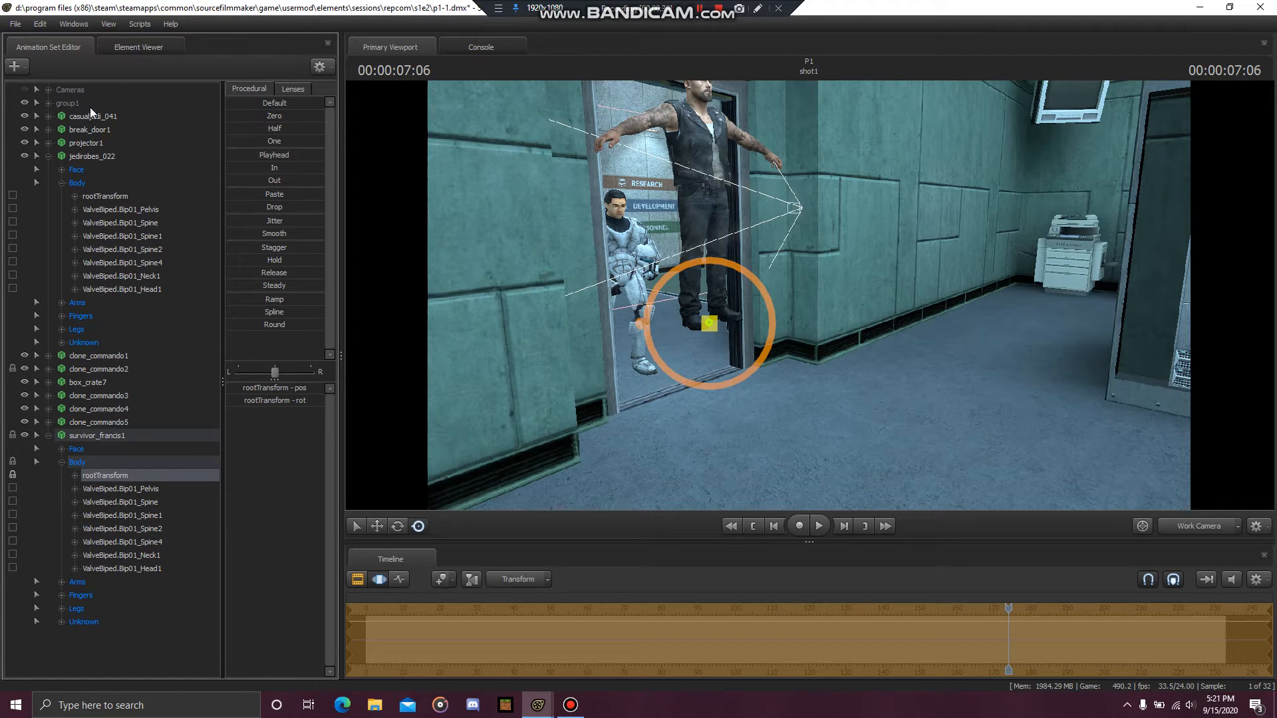
click(262, 113)
Step: Unlock the transforms of survivor_francis1's rootTransform from the robed character
key(f)
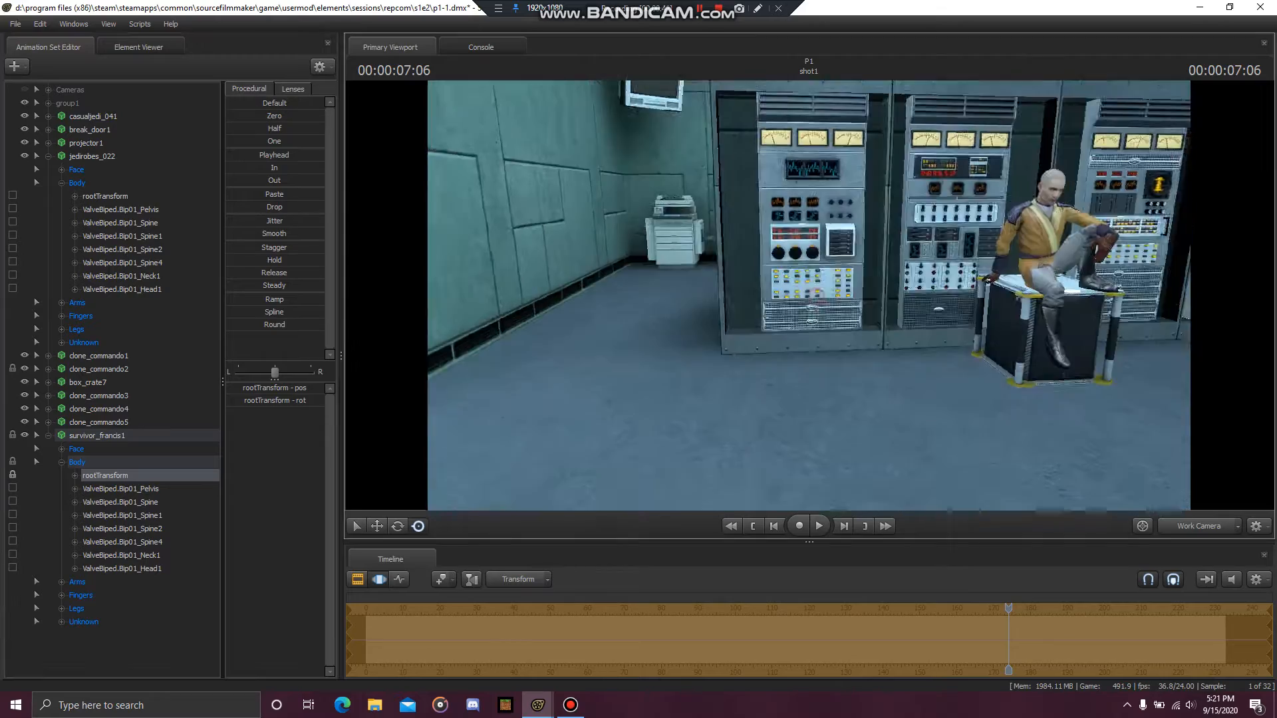
key(w)
drag(809, 295, 811, 239)
key(a)
key(s)
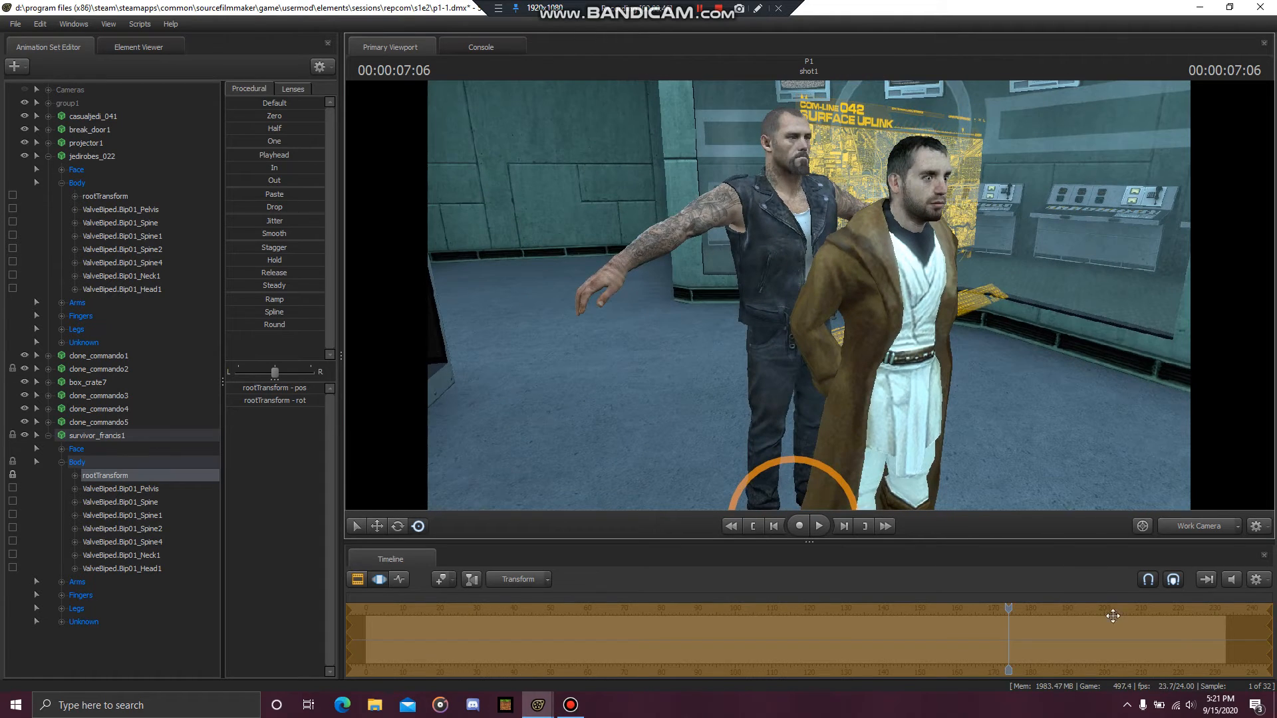
click(1267, 580)
click(1226, 609)
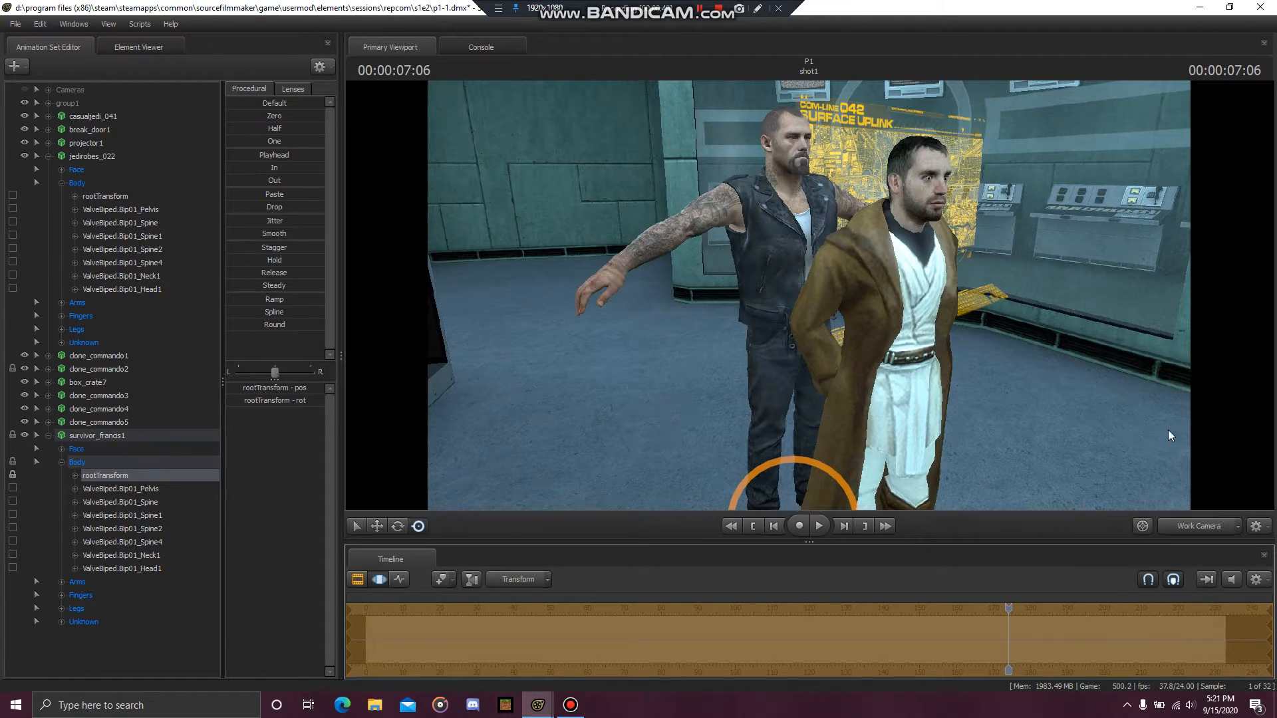
drag(1168, 430, 1170, 452)
drag(808, 298, 811, 301)
right_click(120, 483)
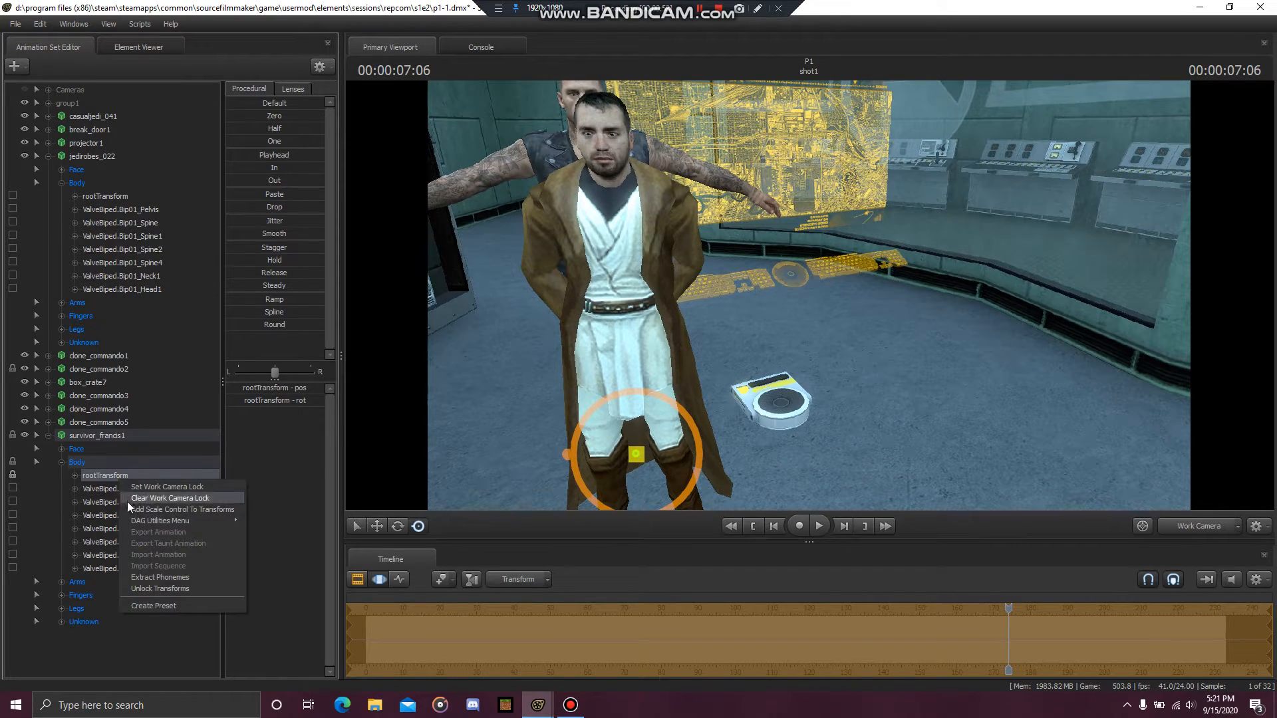
click(163, 590)
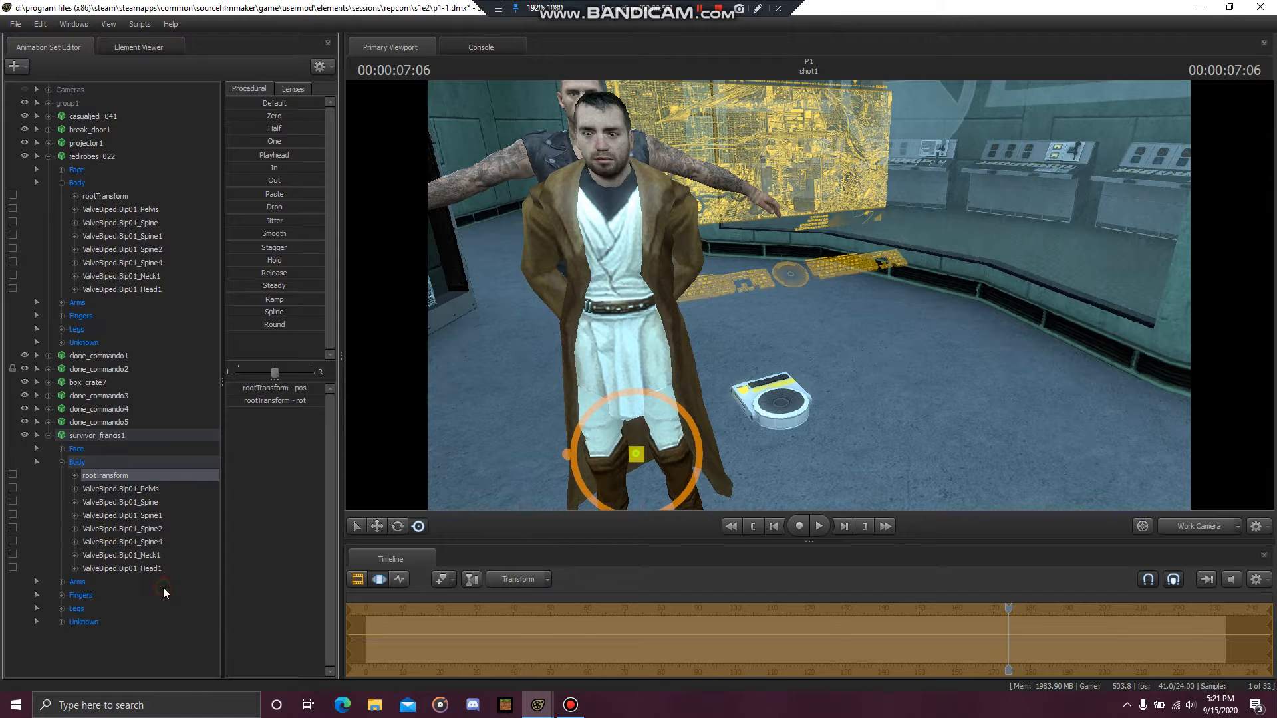
Step: Move and rotate survivor_francis1's rootTransform so that the model overlaps the robed character's body and faces the same way
click(377, 526)
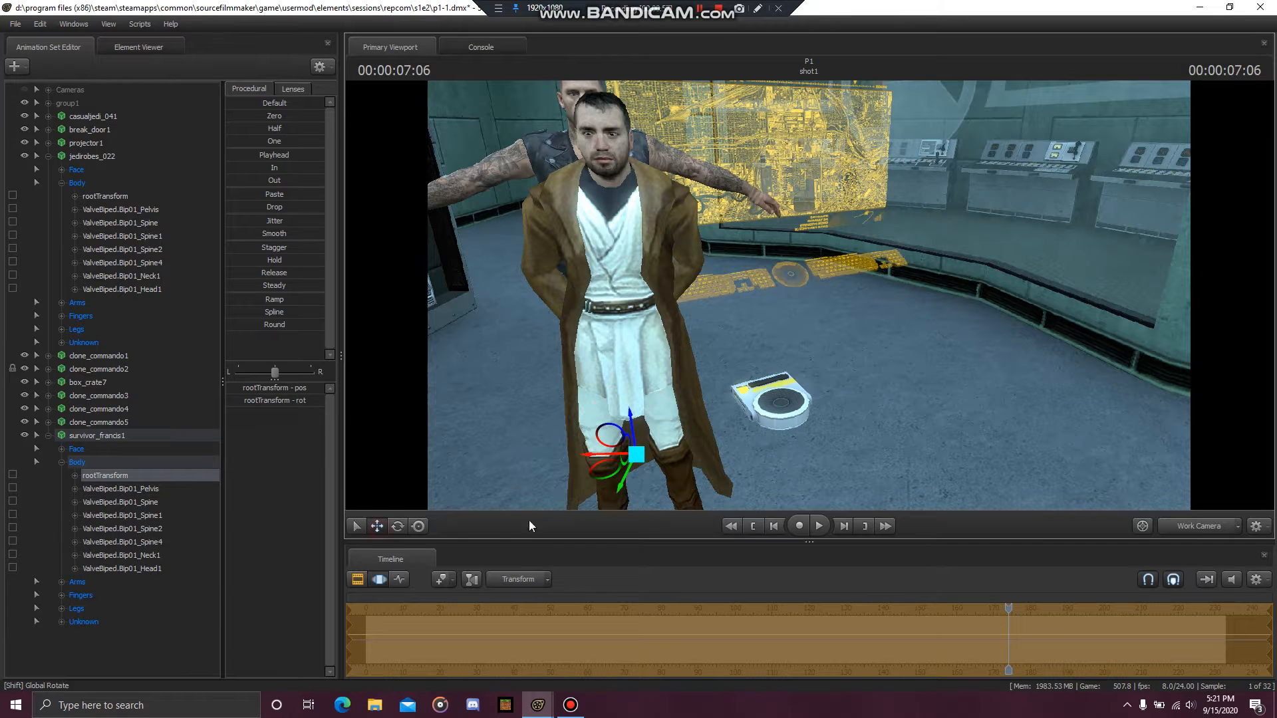
drag(613, 495, 629, 537)
drag(779, 498, 624, 398)
click(398, 526)
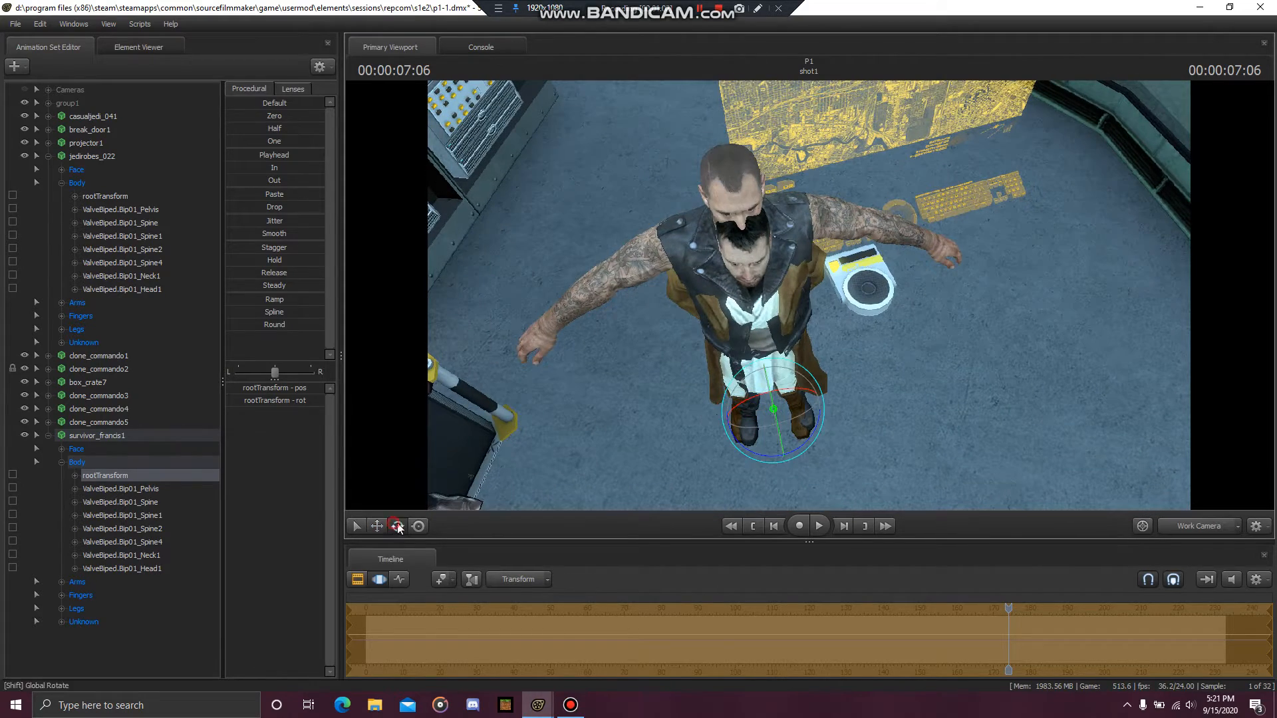
drag(762, 456, 759, 302)
Step: Move Francis's right hand bone inward toward the torso to tuck the arm inside the robed body
click(613, 321)
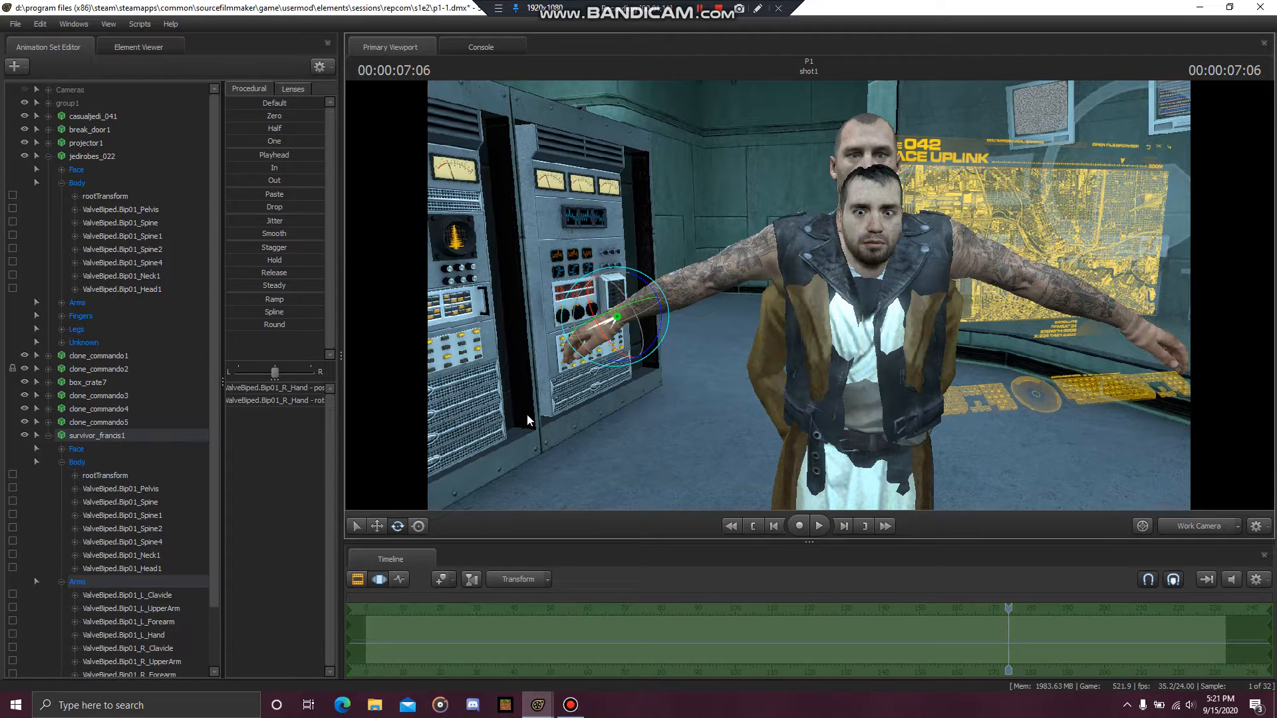
click(377, 526)
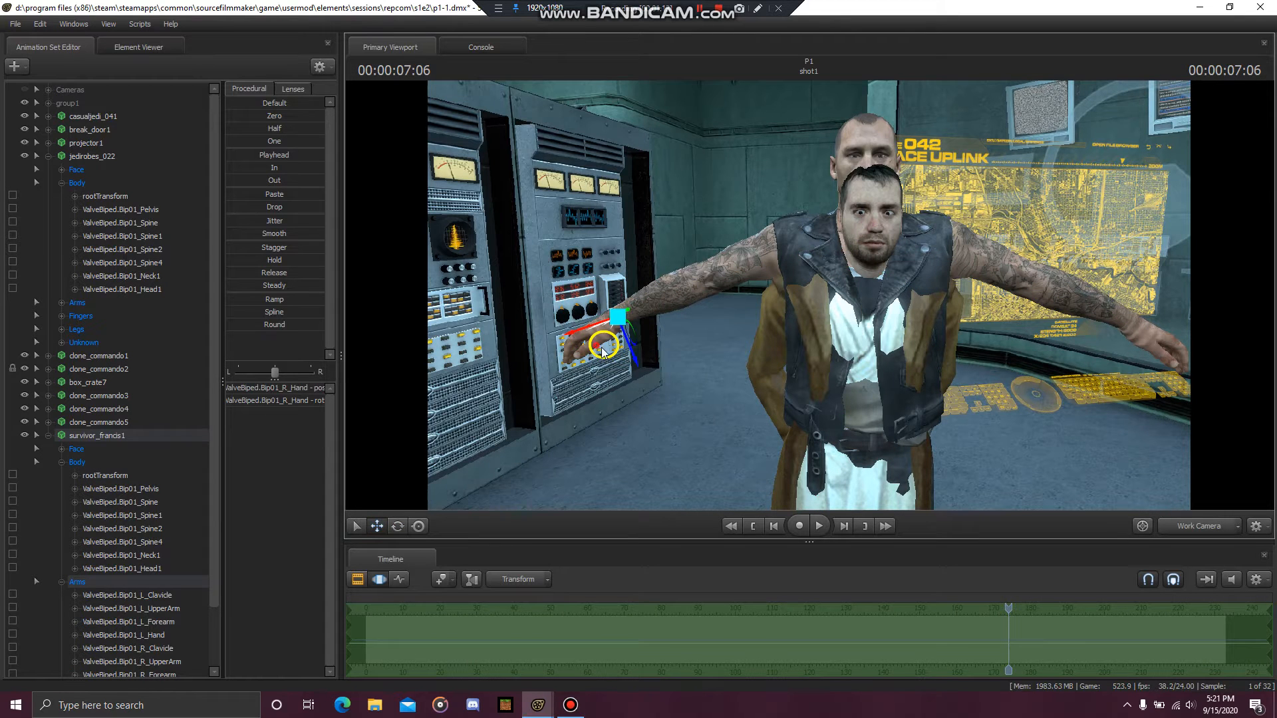
drag(603, 346, 787, 280)
click(721, 322)
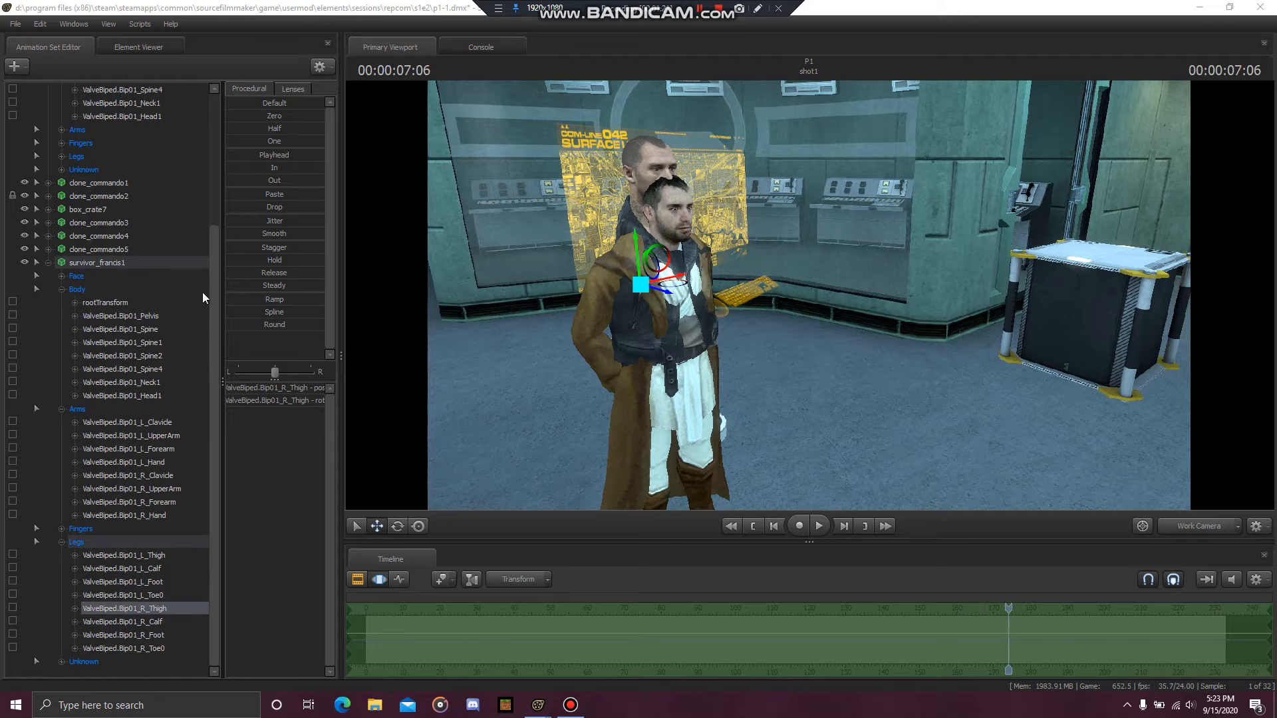
Step: Add scale controls to the Pelvis and Neck1 bones of survivor_francis1 and collapse its arm and leg groups
click(49, 262)
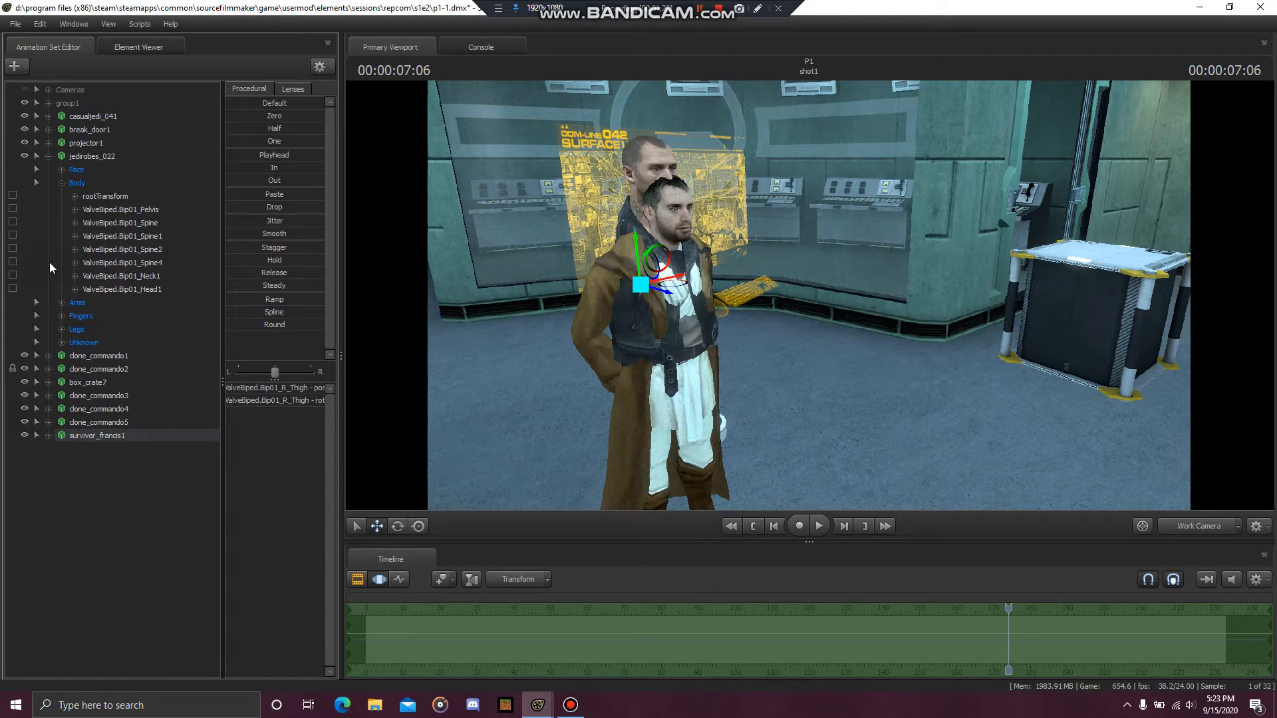
click(46, 157)
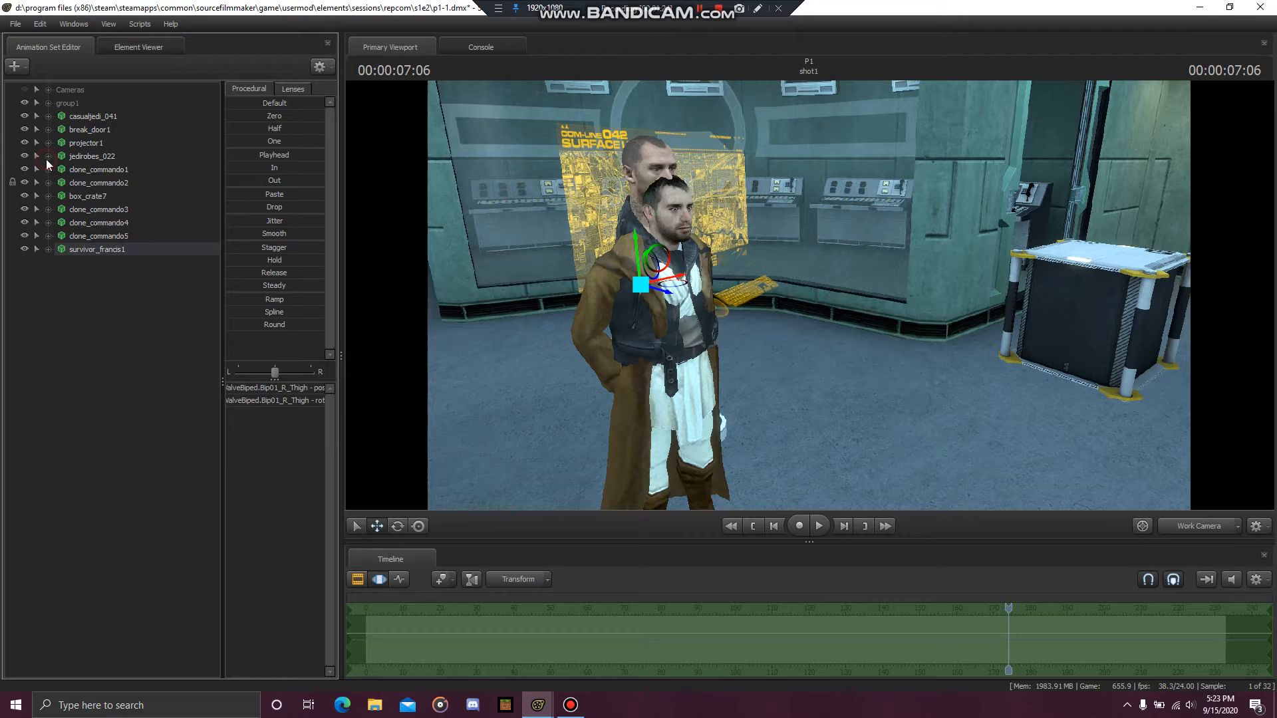
click(48, 249)
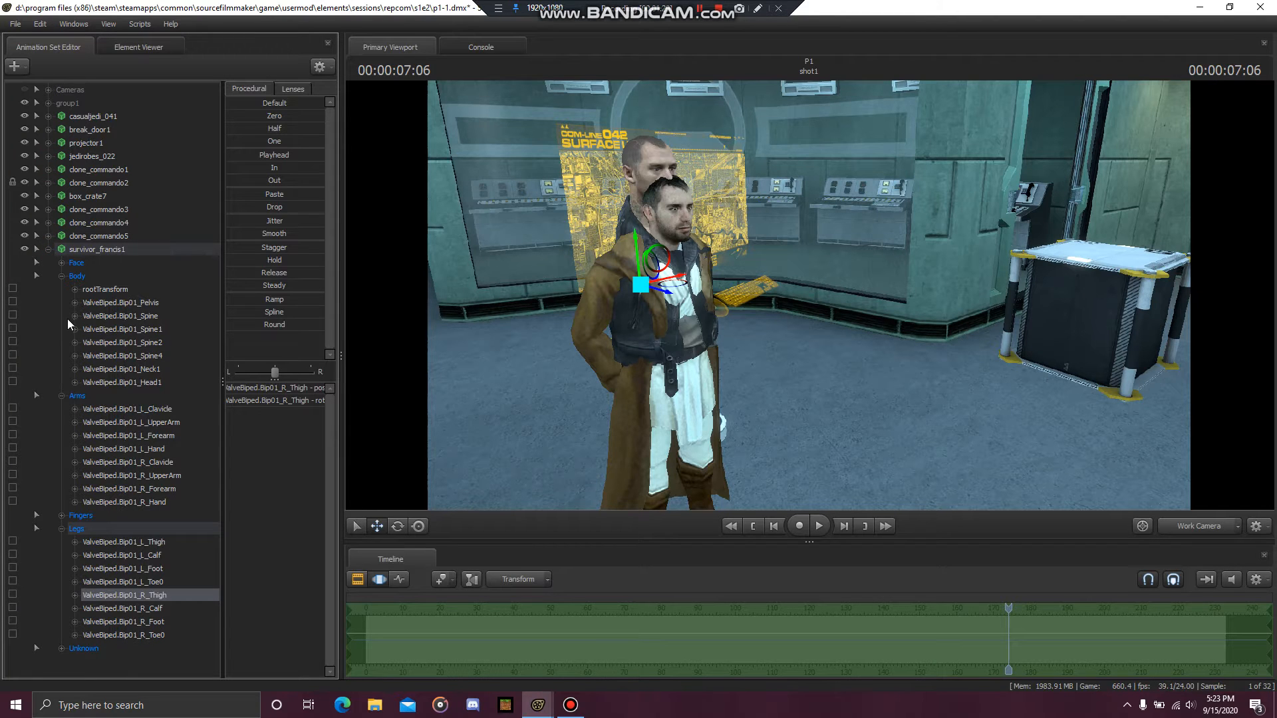
right_click(132, 304)
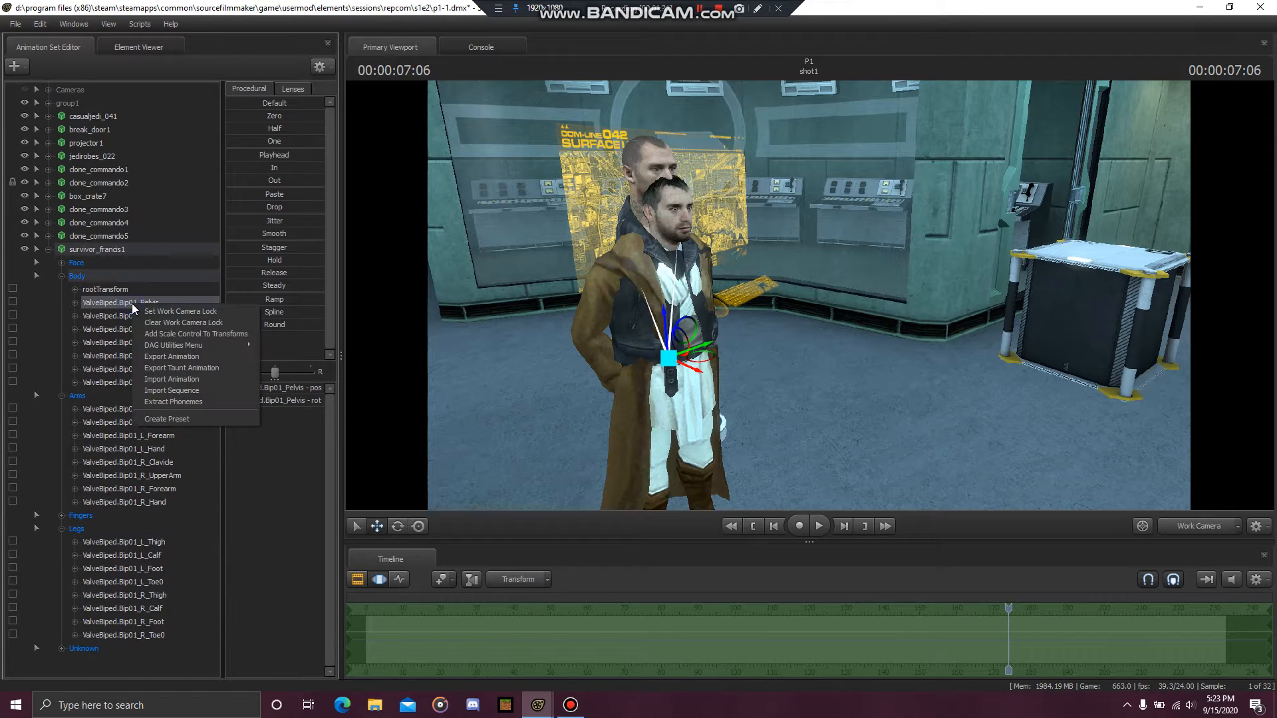
click(193, 334)
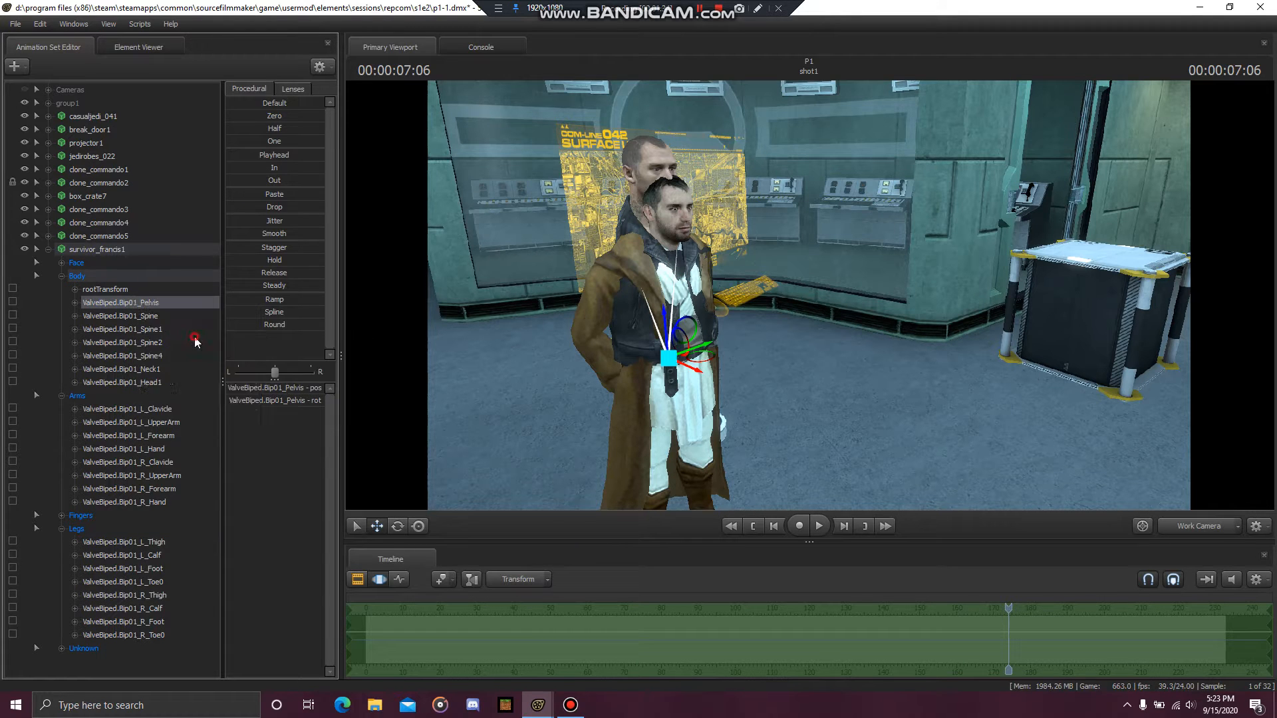
right_click(145, 369)
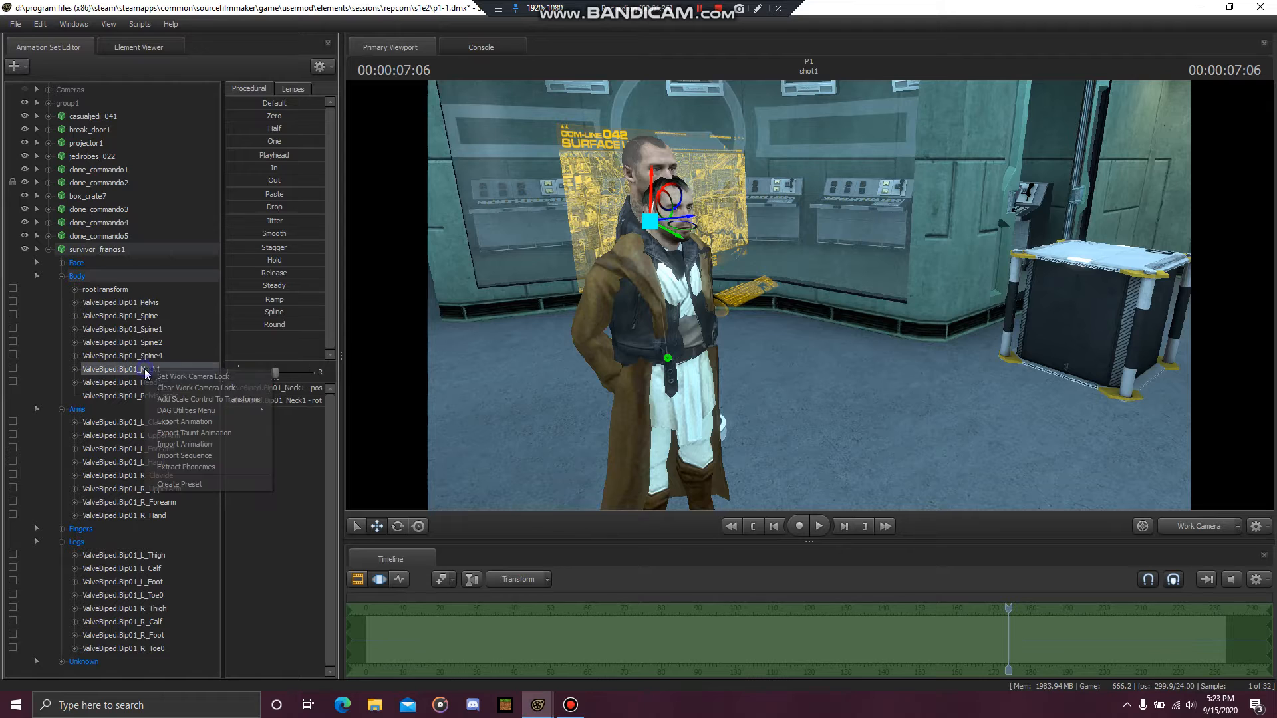
click(170, 398)
click(62, 423)
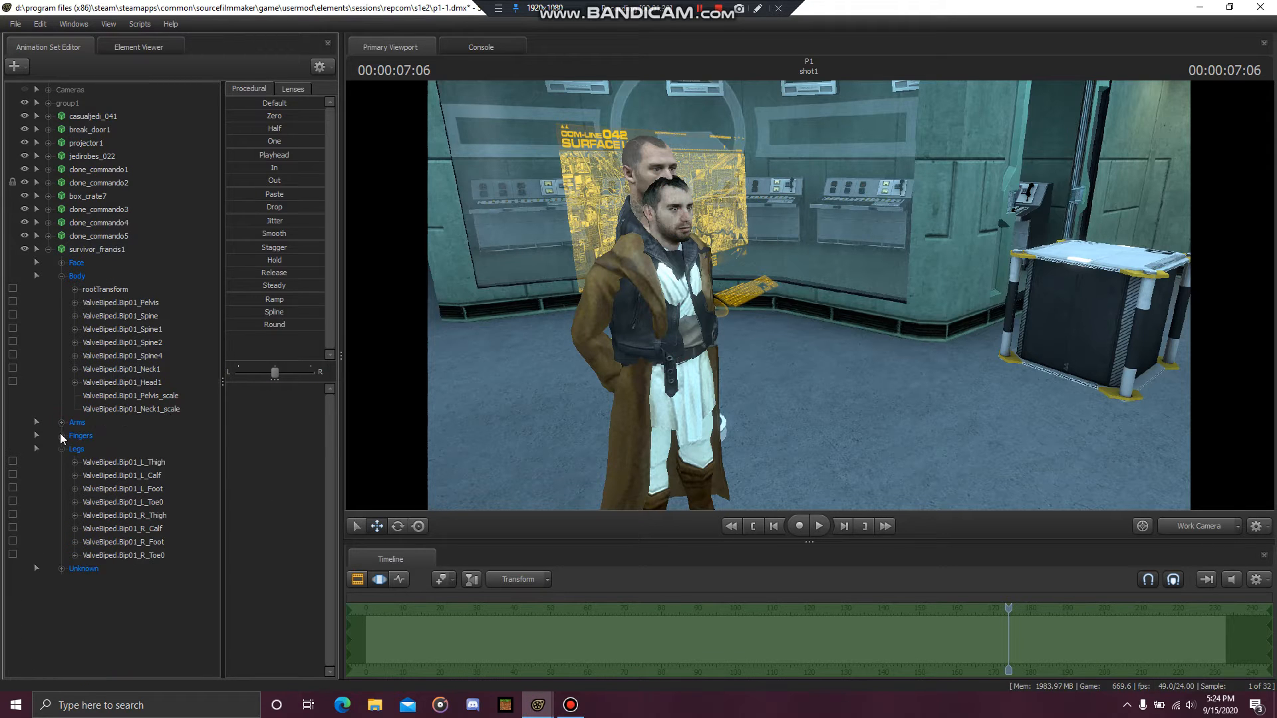
click(61, 447)
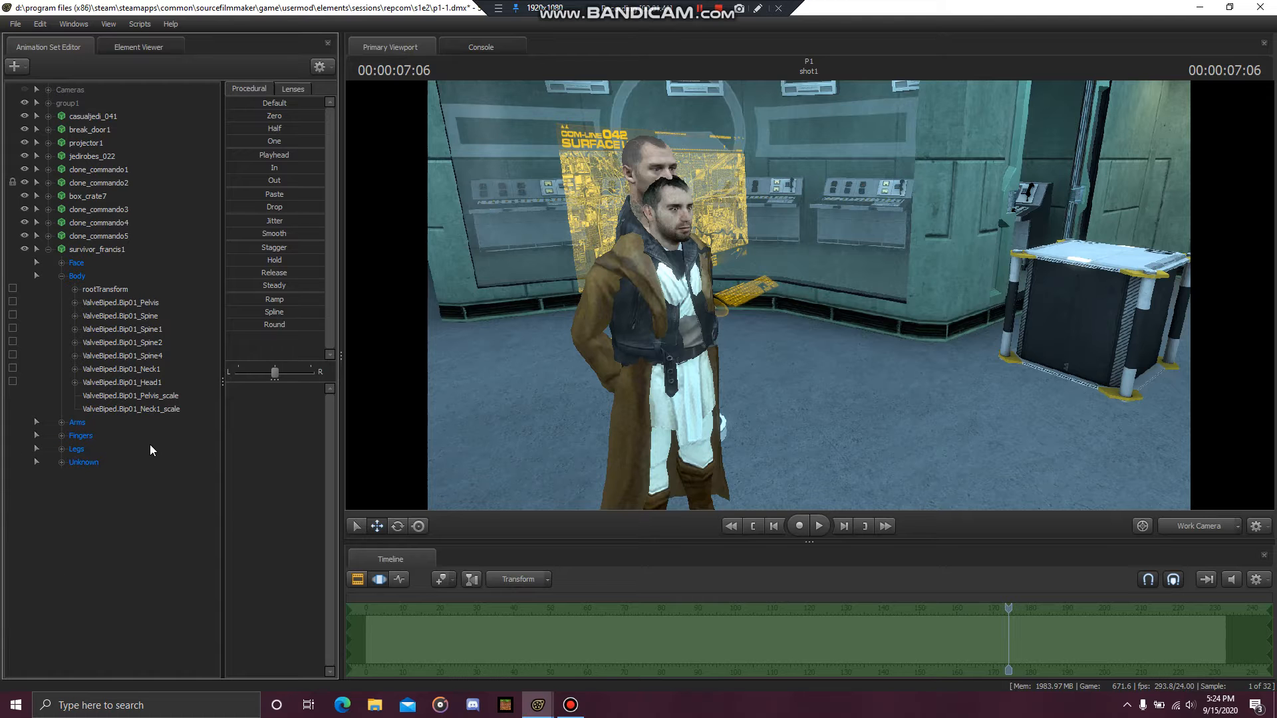
Step: Increase the Neck1 scale of survivor_francis1 to greatly enlarge the neck and head
drag(731, 306, 635, 306)
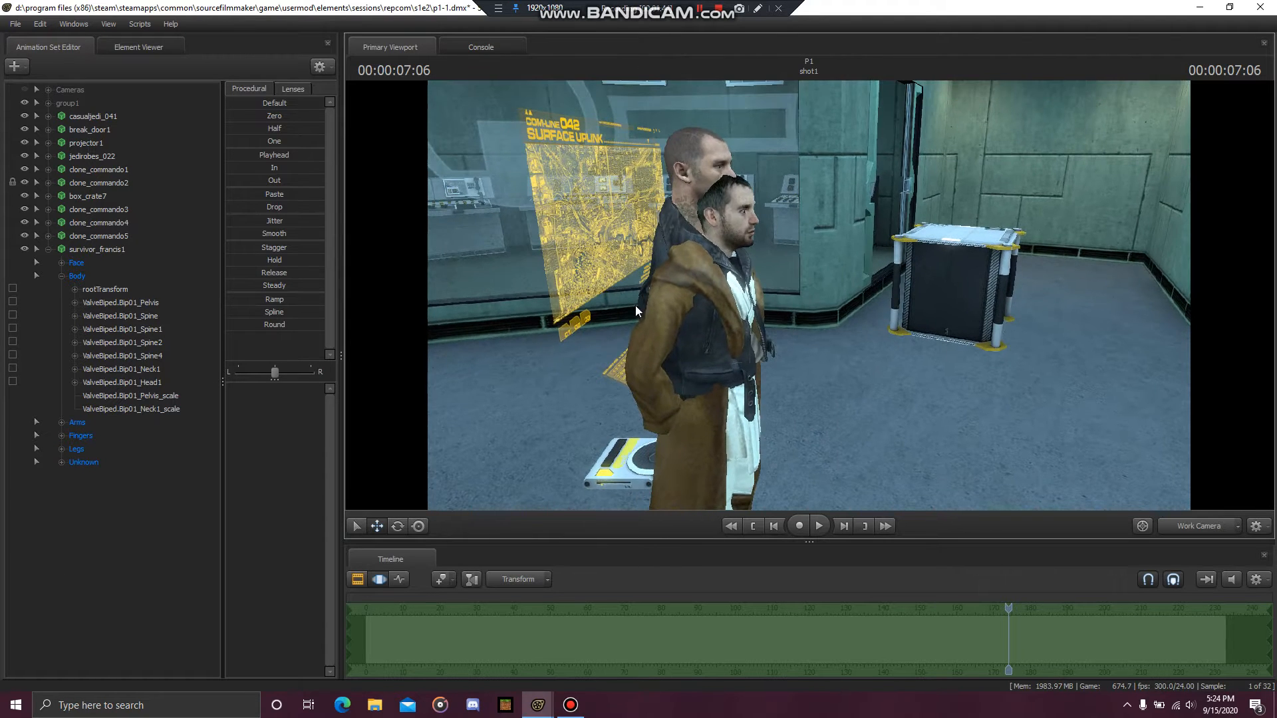
click(130, 410)
drag(256, 389, 312, 389)
drag(439, 402, 439, 402)
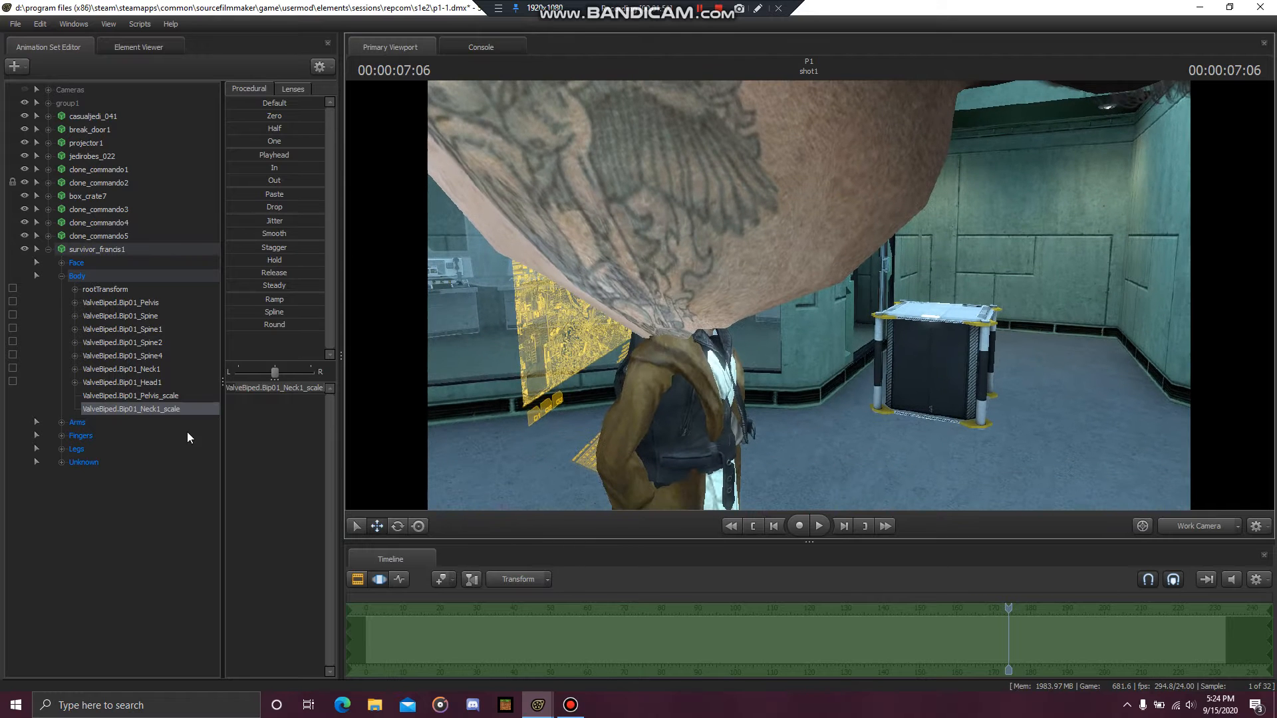
Step: Reduce the Pelvis scale of survivor_francis1 to shrink the whole body inside the robes and bring the head down in size
click(169, 396)
drag(290, 386, 282, 393)
drag(496, 416, 495, 416)
key(d)
Step: Raise Francis's Pelvis bone until his head sits over the robed character's head above the collar
click(139, 303)
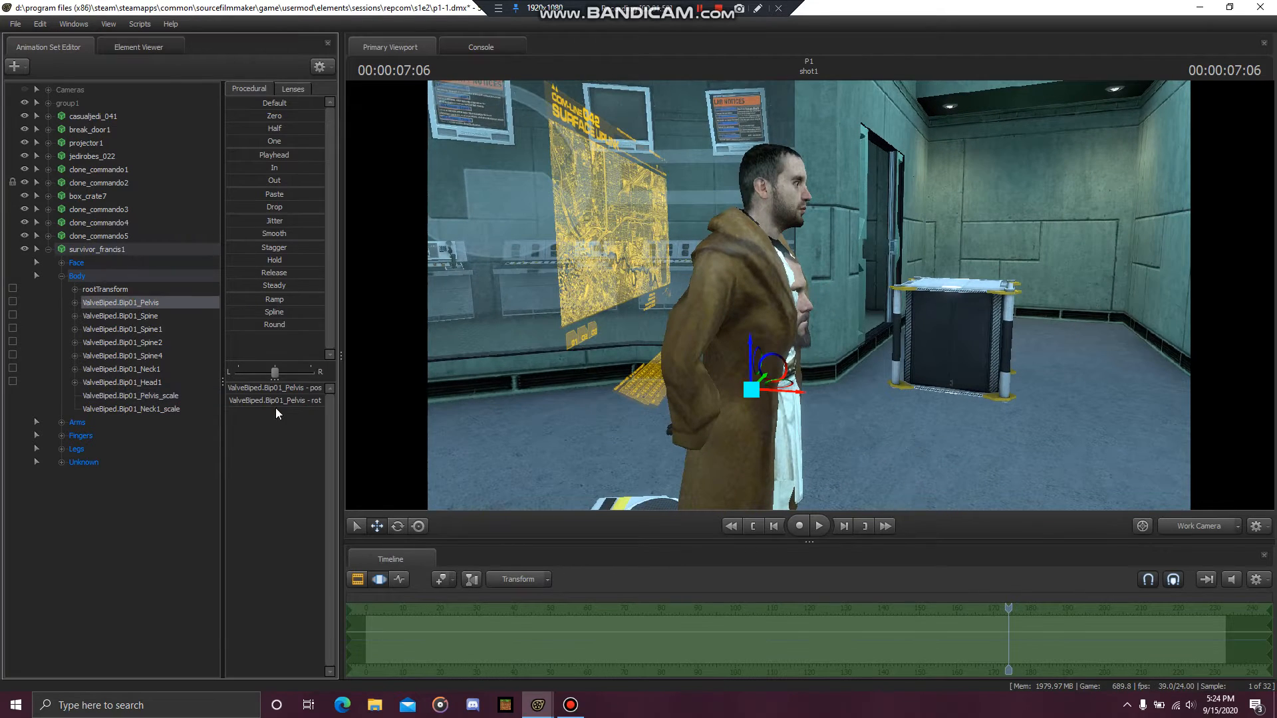
drag(798, 384, 792, 266)
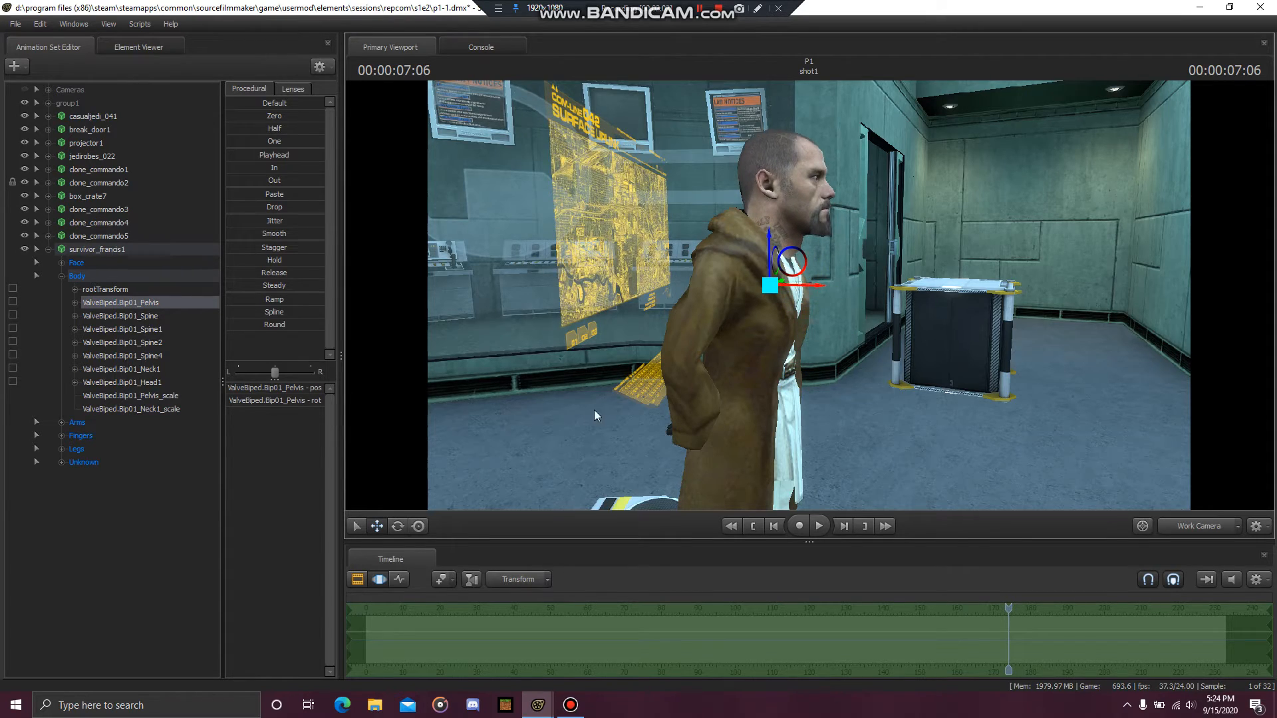
drag(595, 416, 329, 305)
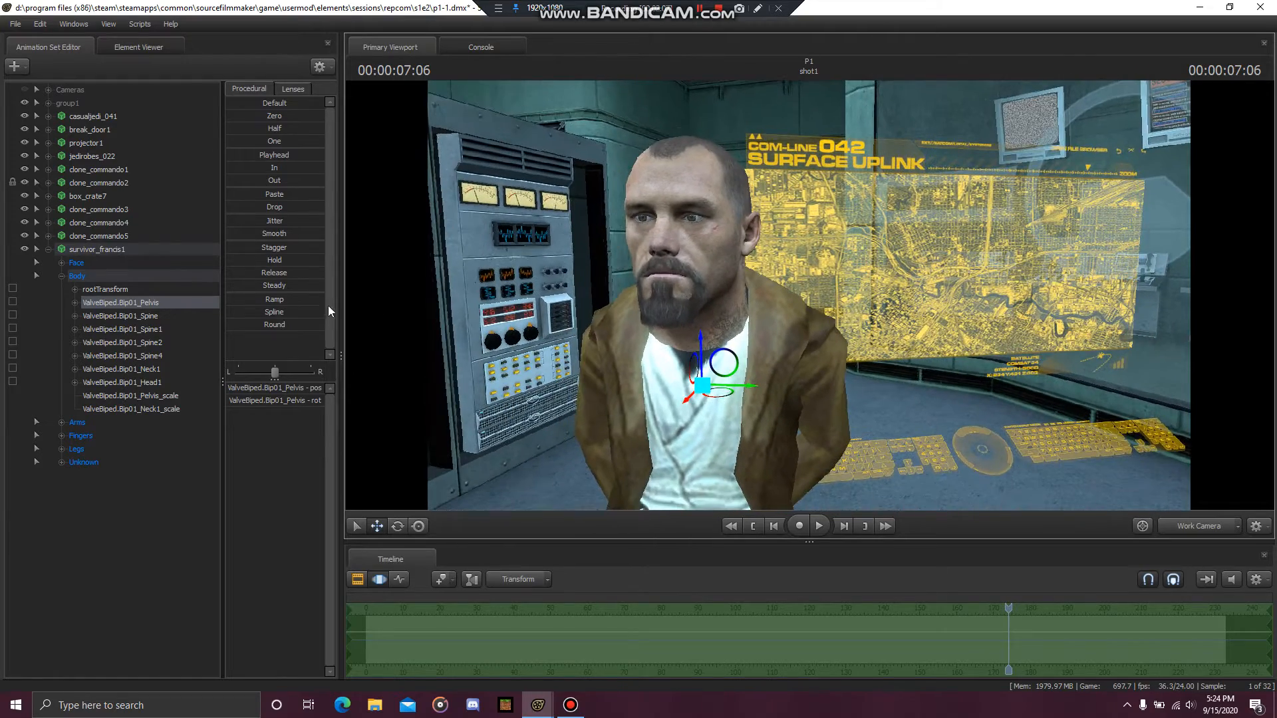
Step: Reduce the Pelvis scale of survivor_francis1 slightly to shrink his head over the robed body
click(170, 397)
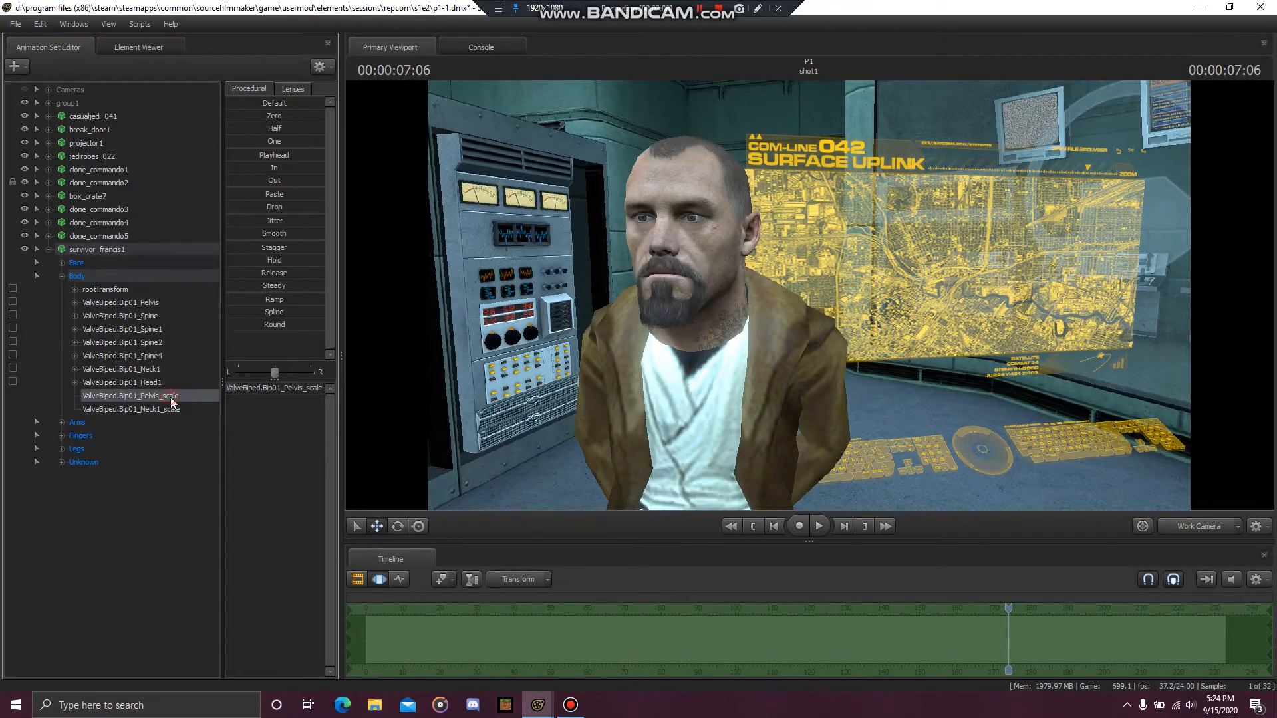
click(256, 389)
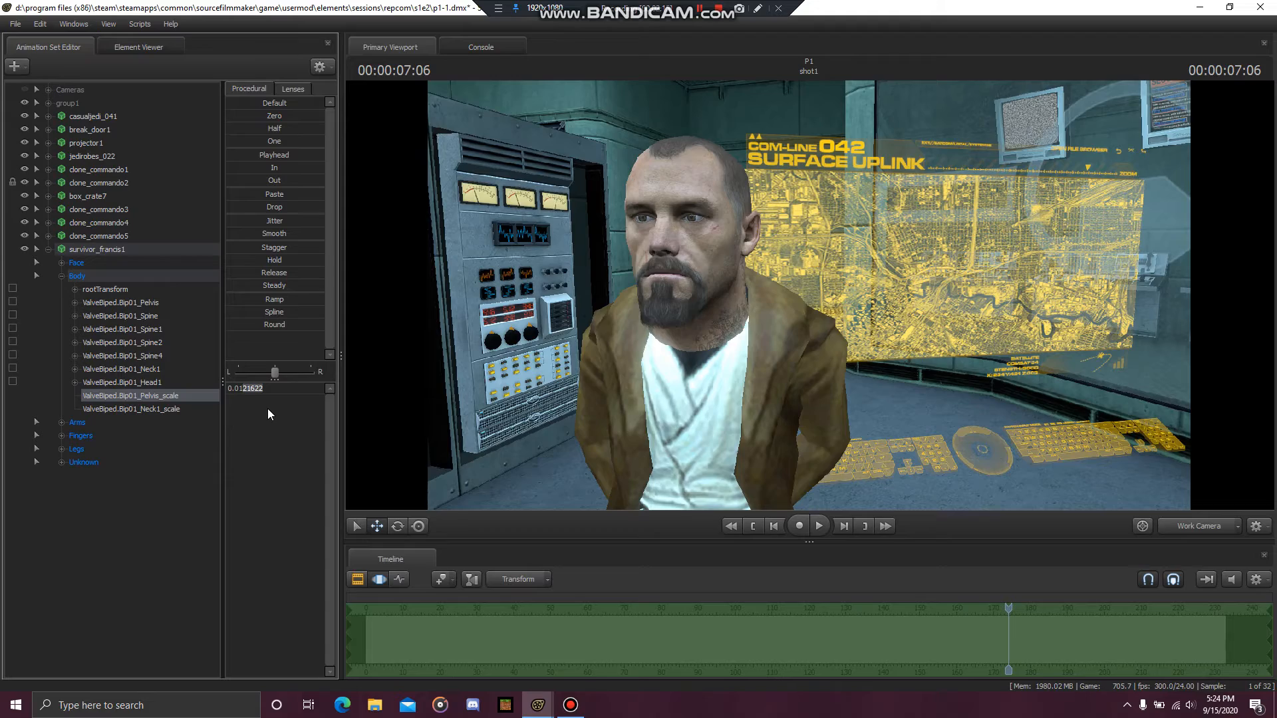
key(Return)
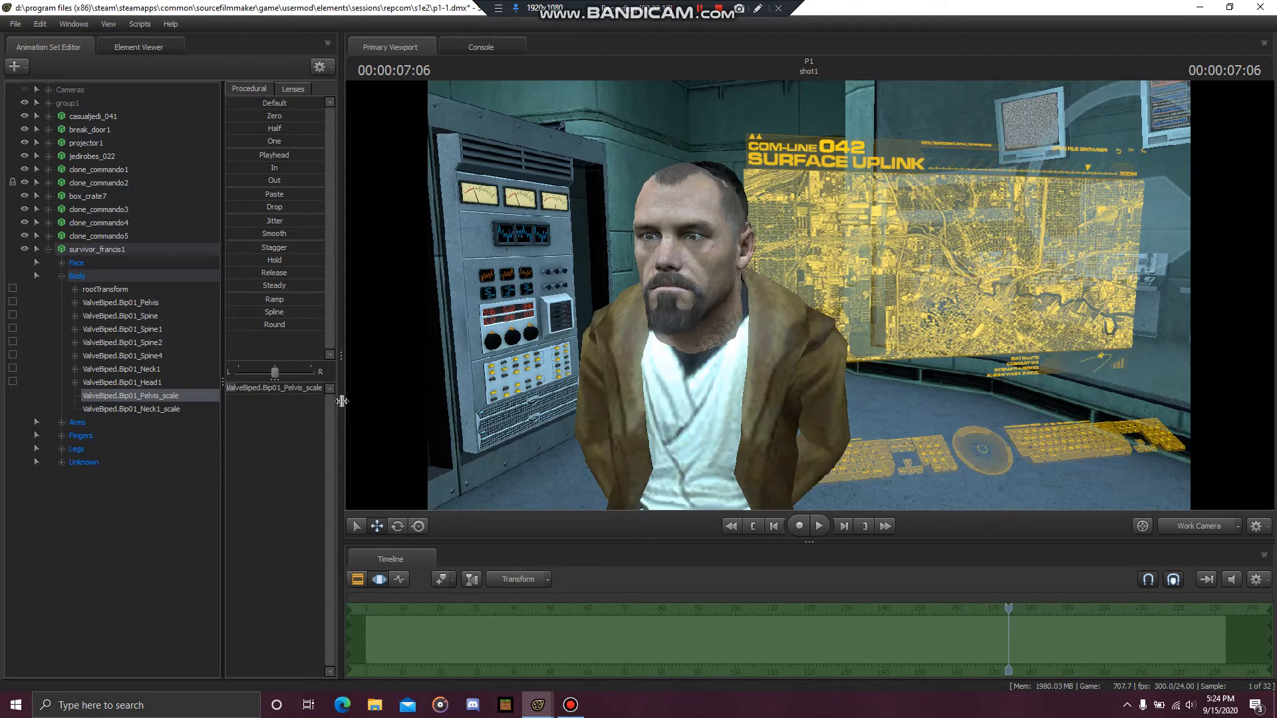
drag(624, 409, 359, 286)
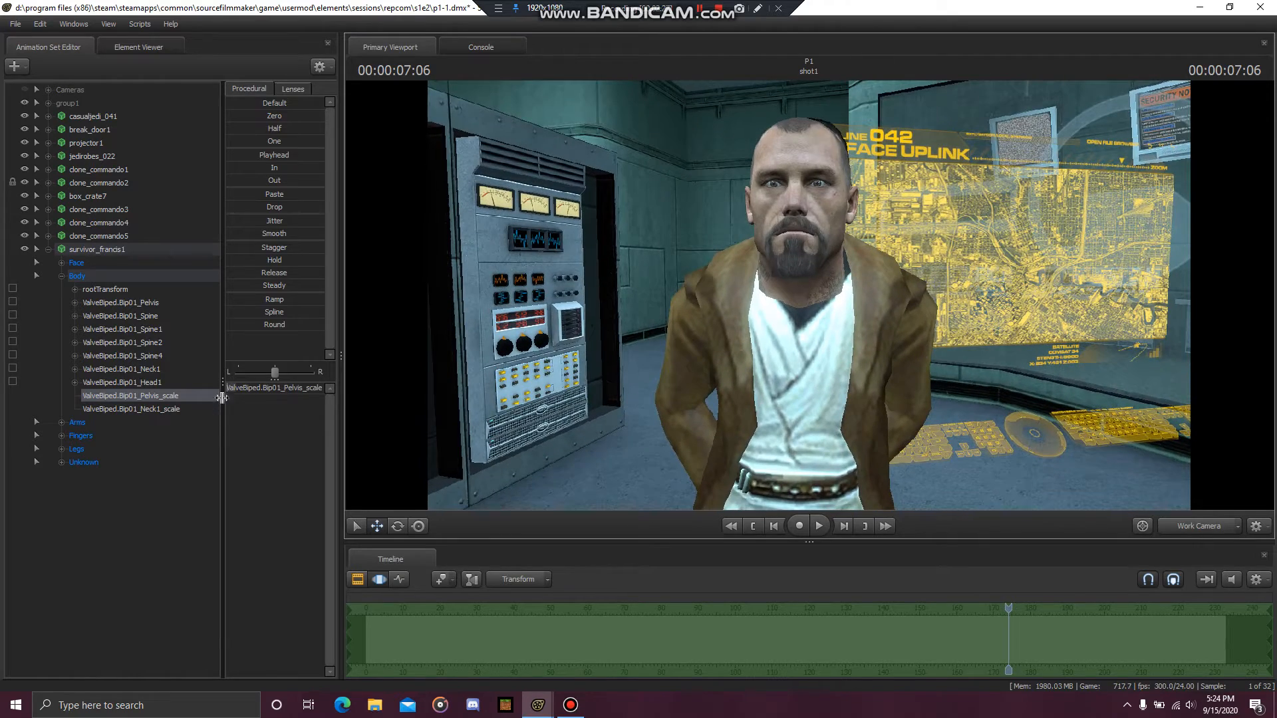
Step: Try further Pelvis scale values for survivor_francis1, including 0.008, to match his head size to the robed character's head
mouse_move(251, 390)
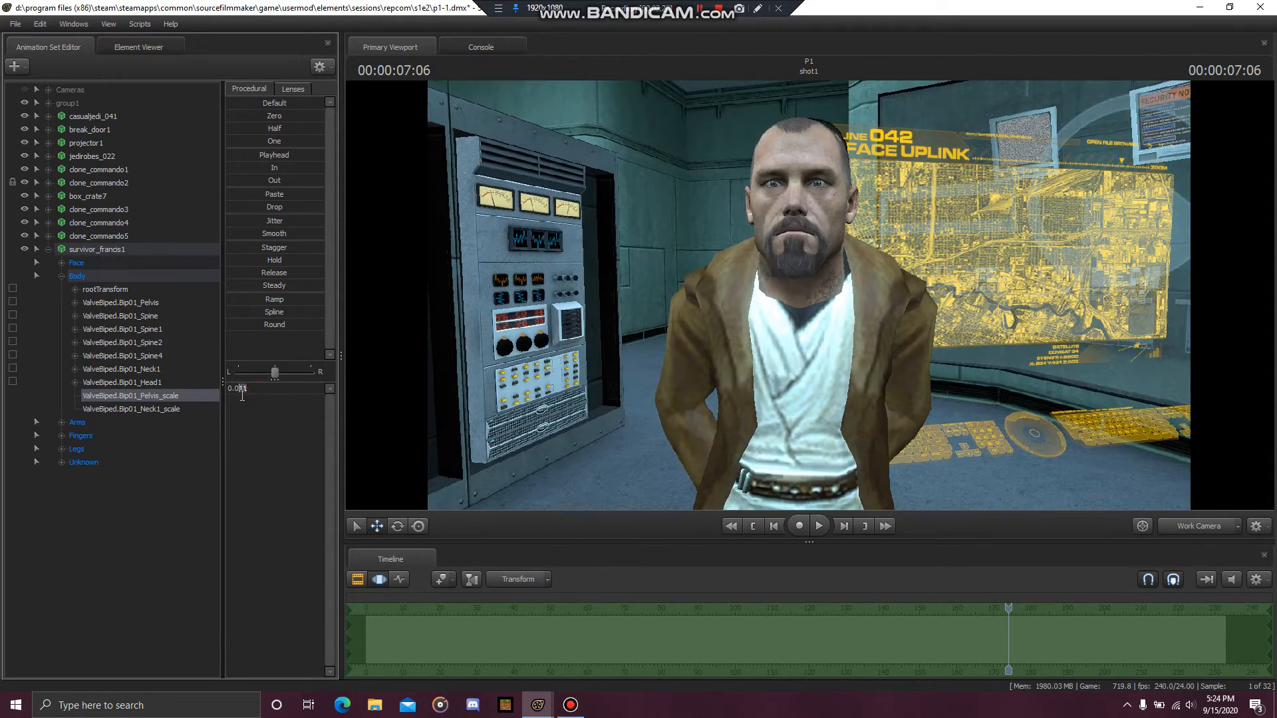
key(Return)
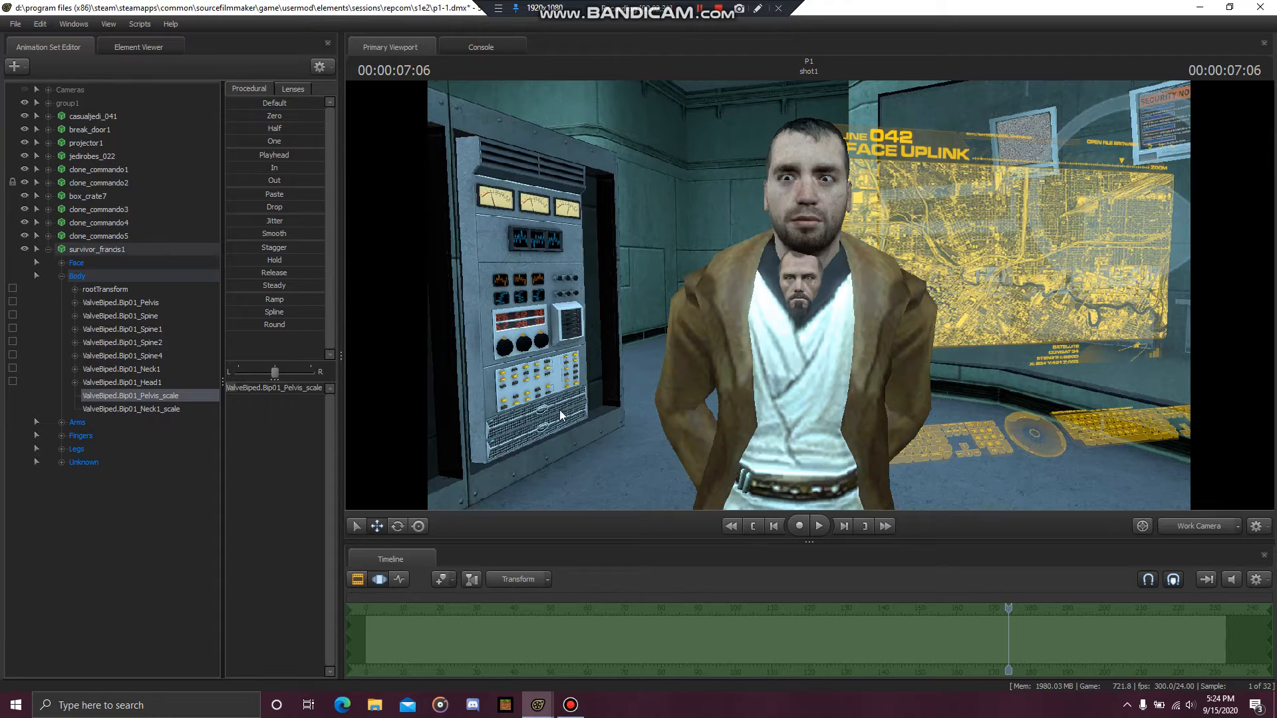
double_click(261, 388)
drag(259, 389, 240, 393)
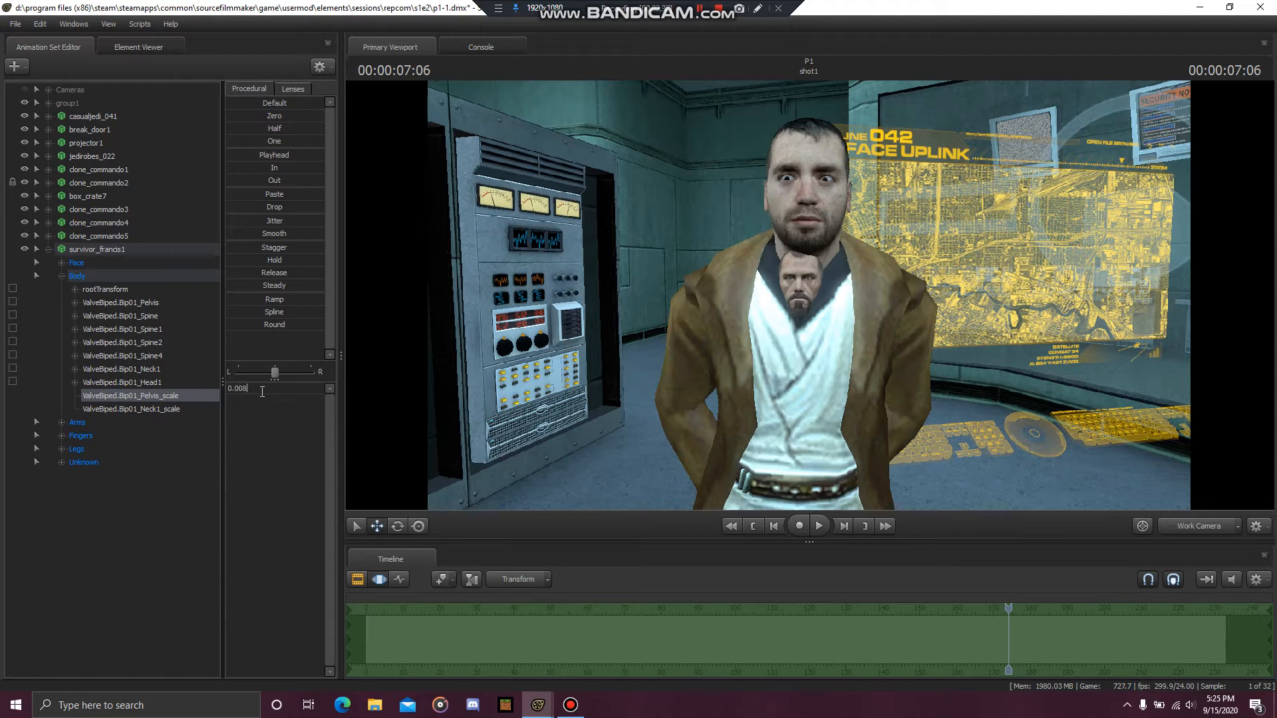
key(Return)
double_click(258, 390)
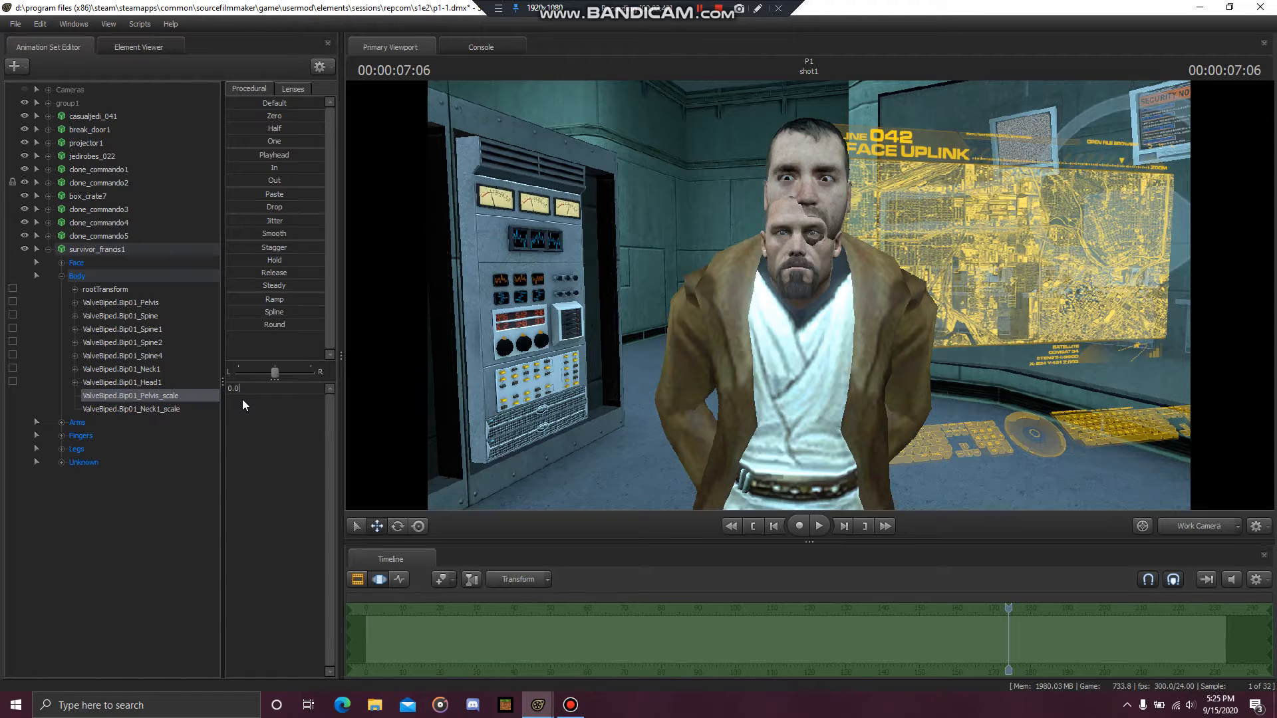
key(Return)
Step: Move Francis's Pelvis bone so his head covers the robed character's head from the side and front
key(s)
drag(633, 349, 599, 352)
key(d)
key(w)
drag(781, 367, 781, 366)
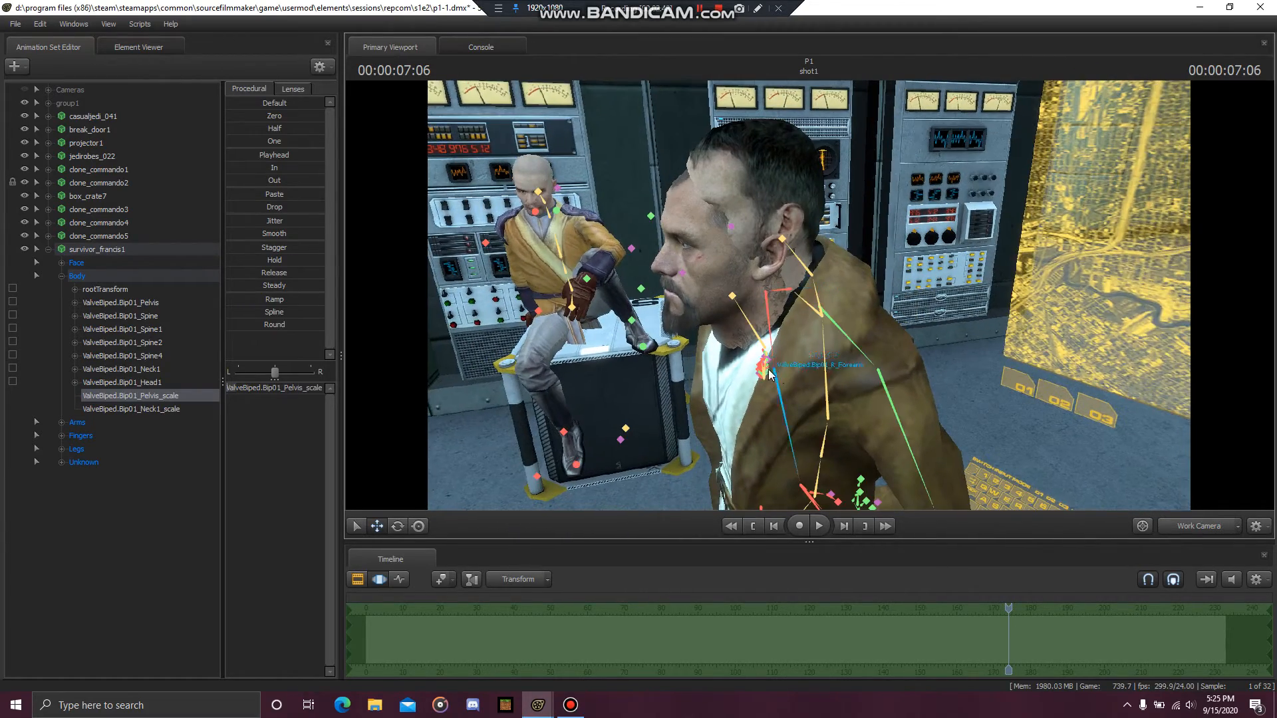
click(154, 308)
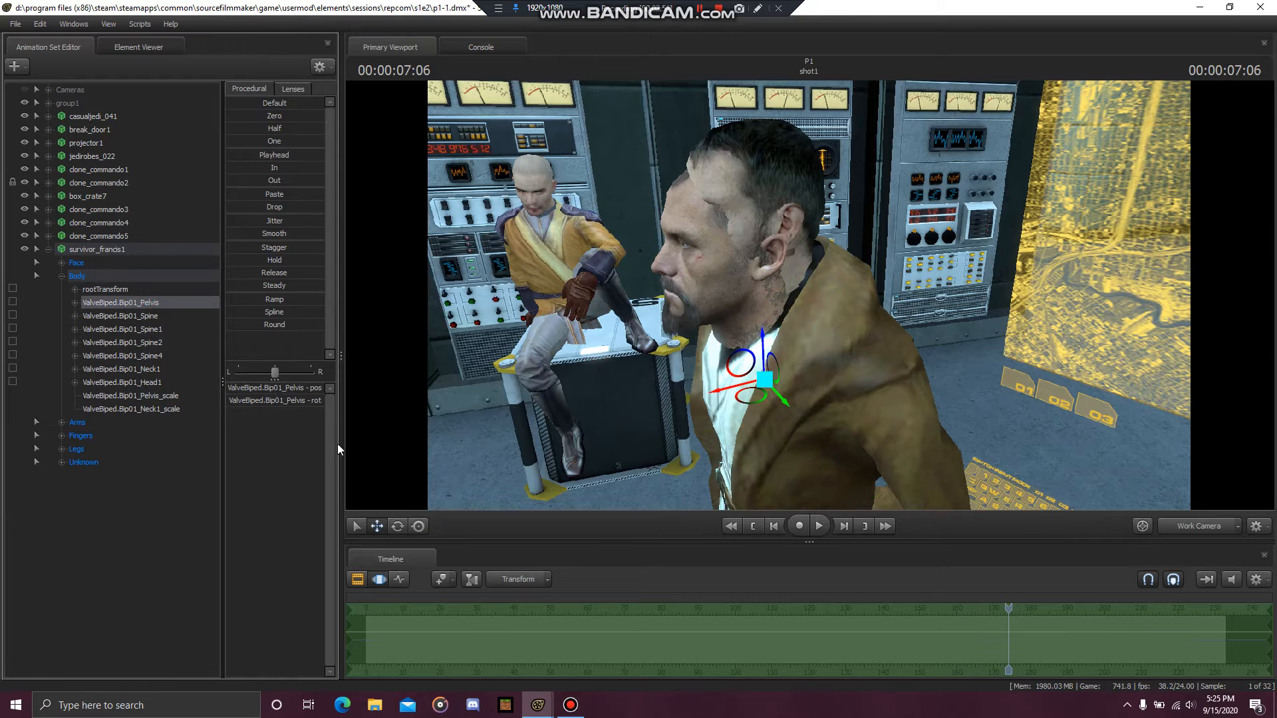
drag(764, 352, 871, 327)
key(a)
key(d)
key(w)
key(a)
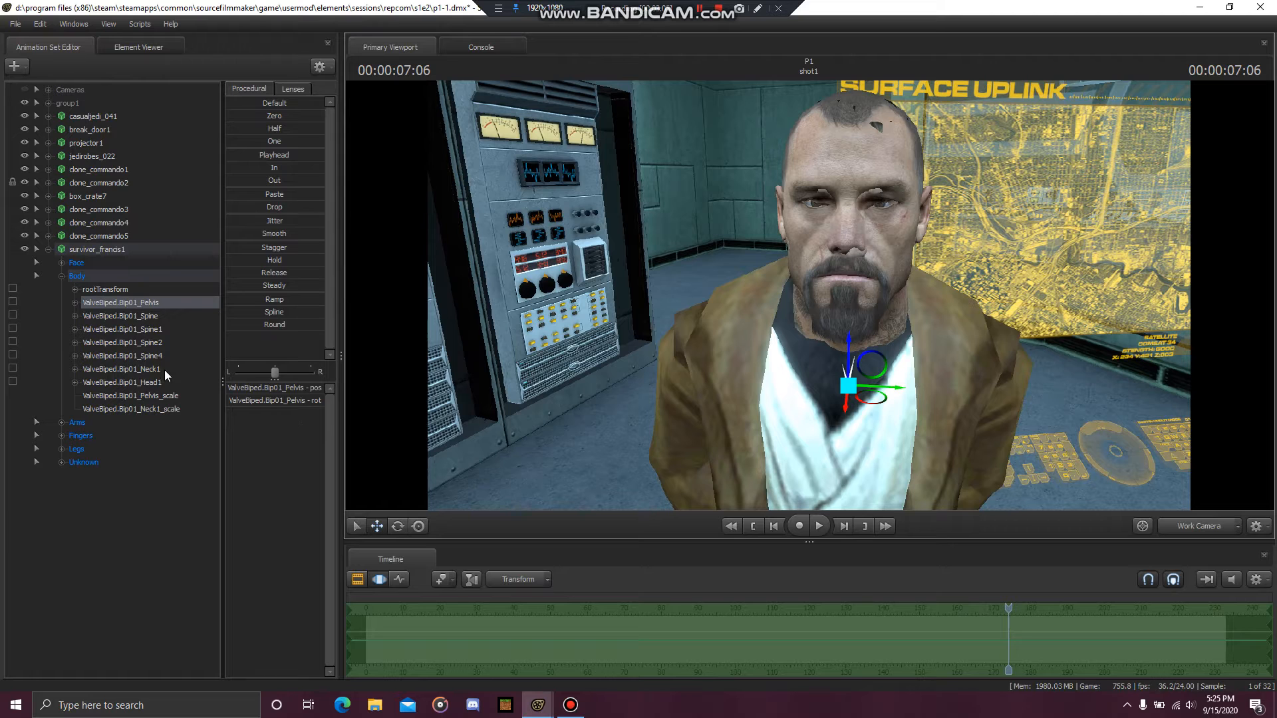
Step: Set the Pelvis scale of survivor_francis1 to 0.01, then refine it to 0.009
click(166, 397)
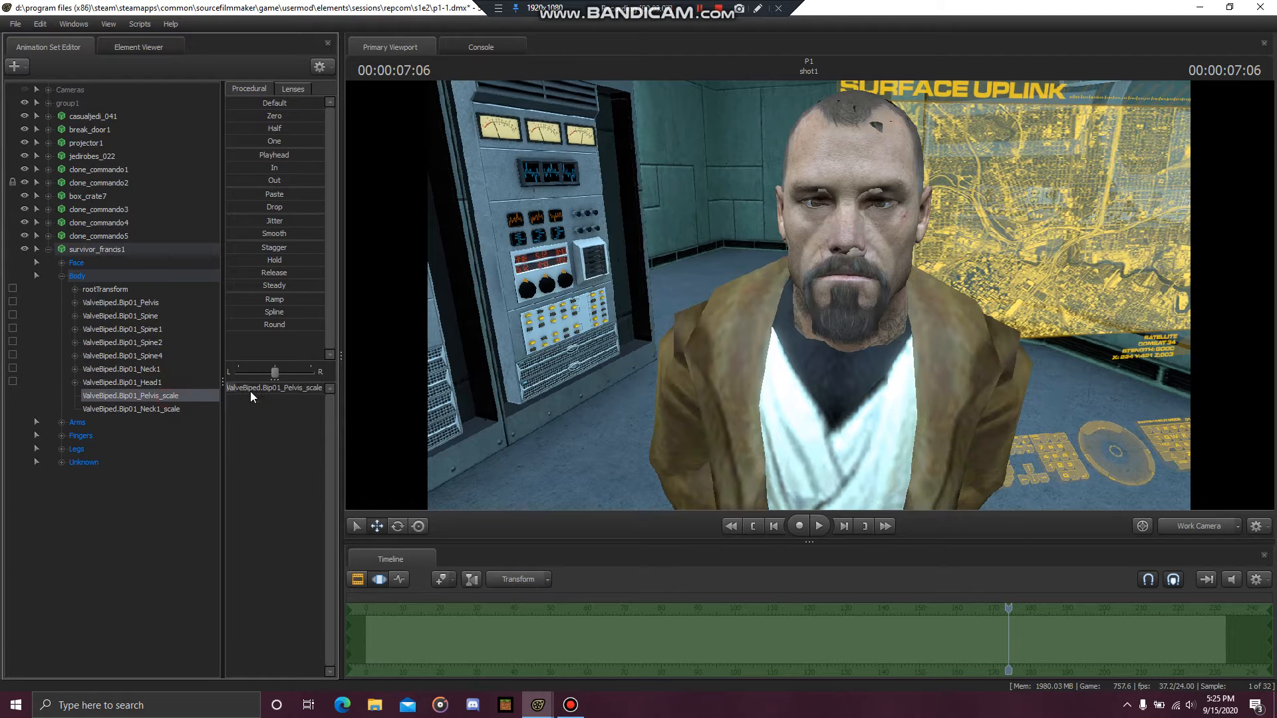
click(290, 393)
text(0.01)
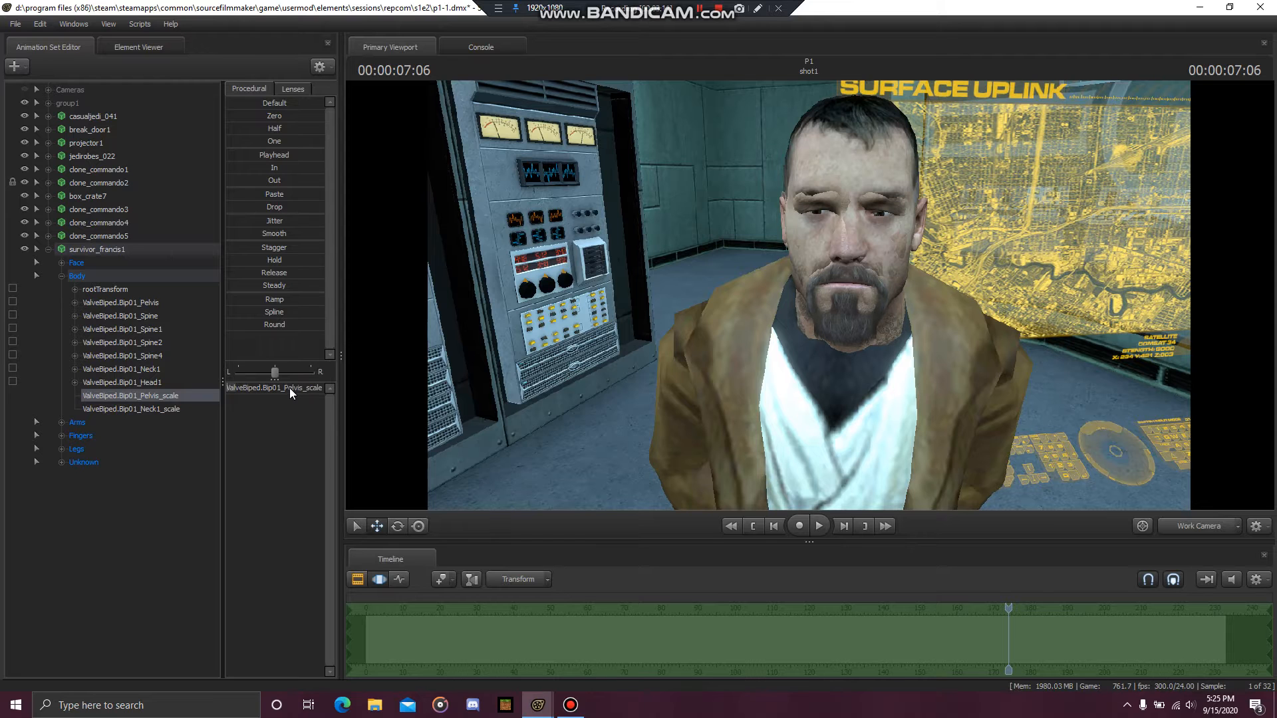
click(289, 385)
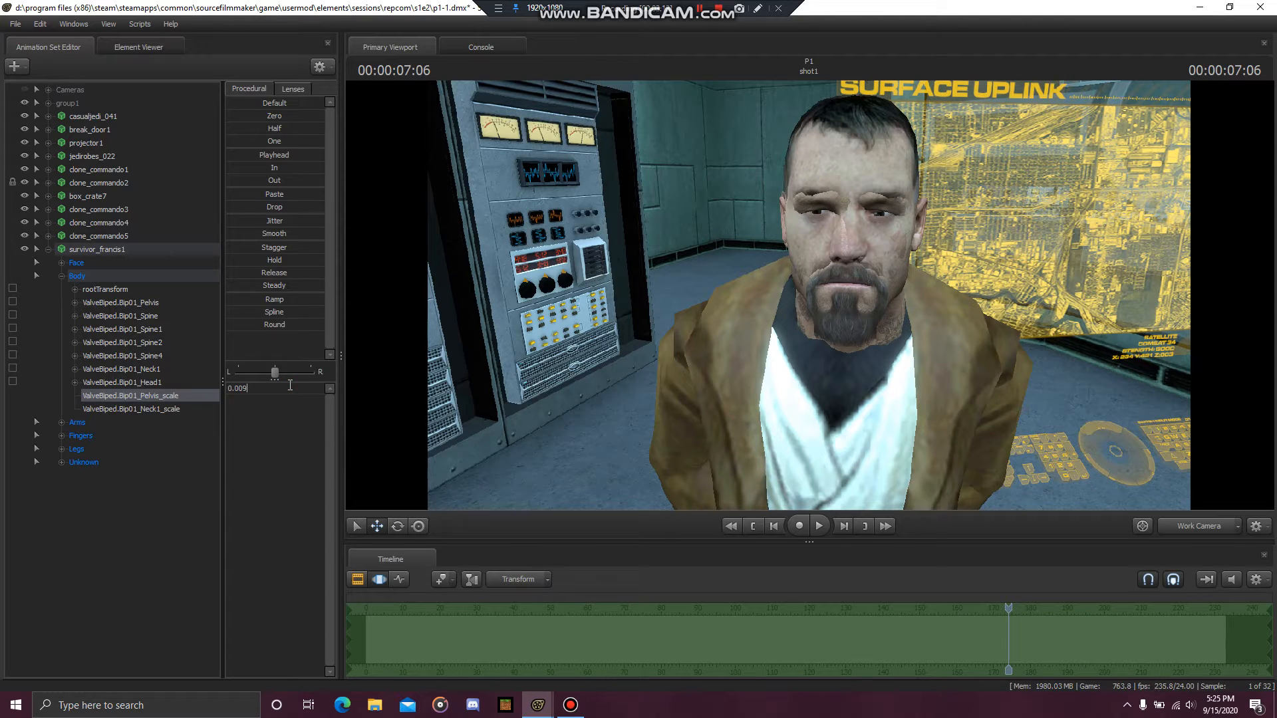
key(Return)
Step: Reposition Francis's Pelvis bone so his smaller head lines up with the robed character's head and collar
key(s)
drag(615, 425, 665, 393)
key(w)
key(s)
key(a)
click(149, 304)
key(d)
key(a)
mouse_move(808, 295)
mouse_down()
mouse_move(798, 295)
mouse_move(809, 295)
mouse_up()
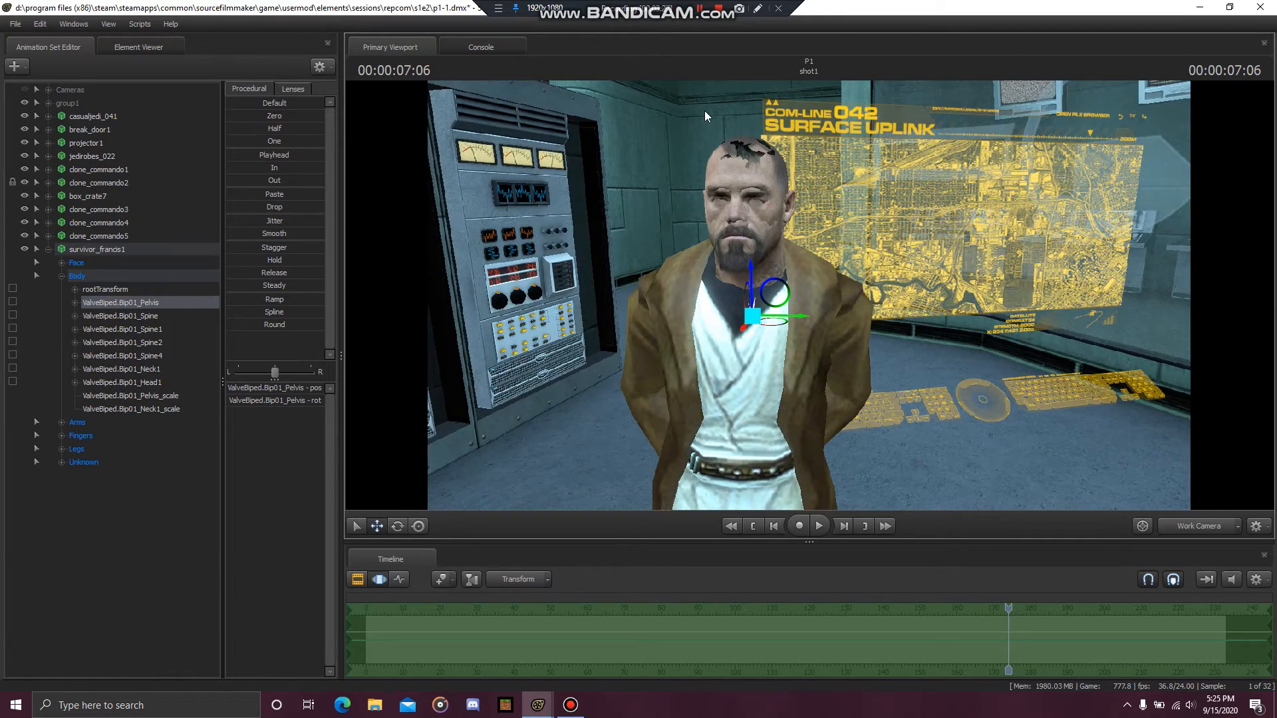
drag(704, 110, 897, 103)
key(a)
key(w)
drag(808, 295, 809, 294)
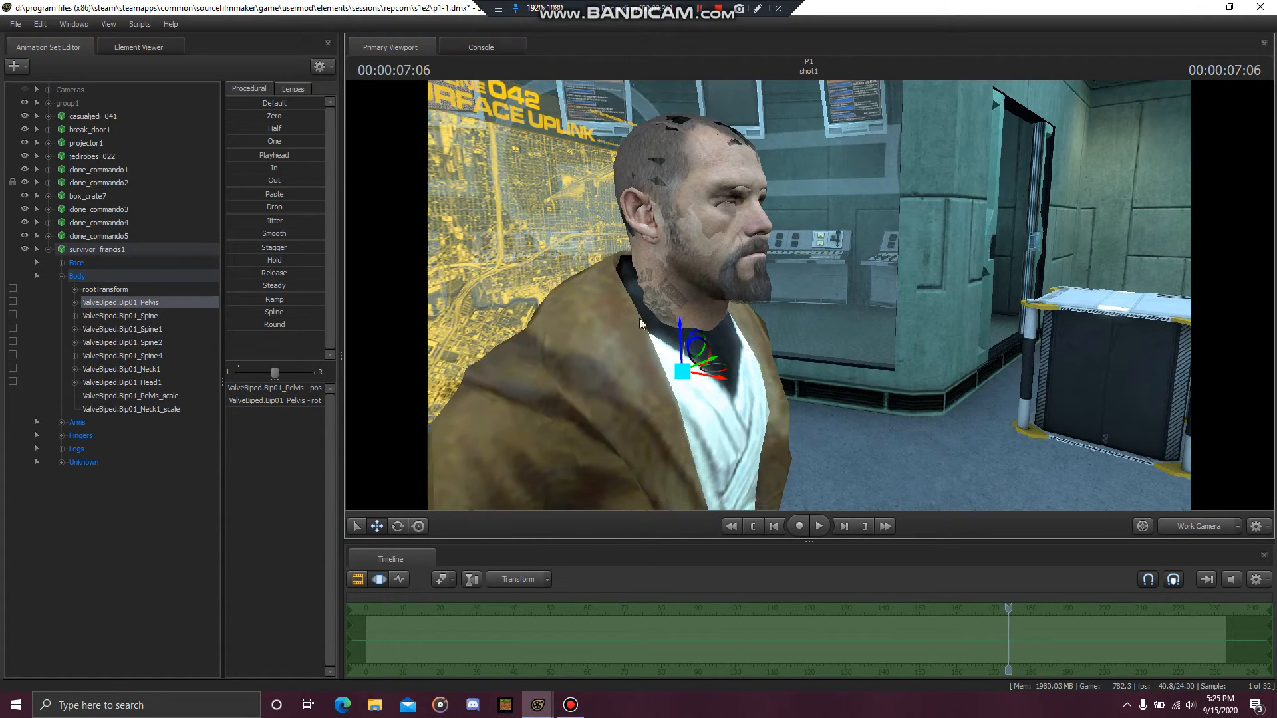
Step: Add a scale control to the Head1 bone of jedirobes_022 and shrink that head until it disappears inside Francis's head
click(48, 249)
click(47, 157)
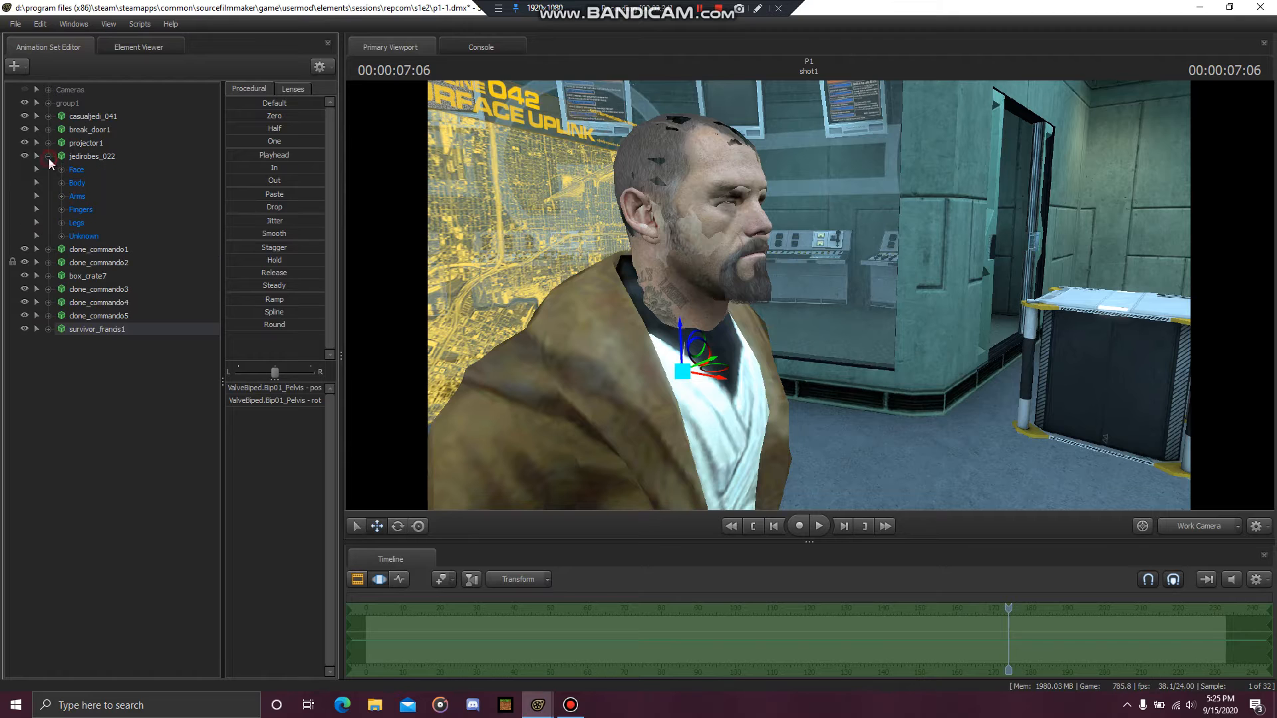
click(61, 184)
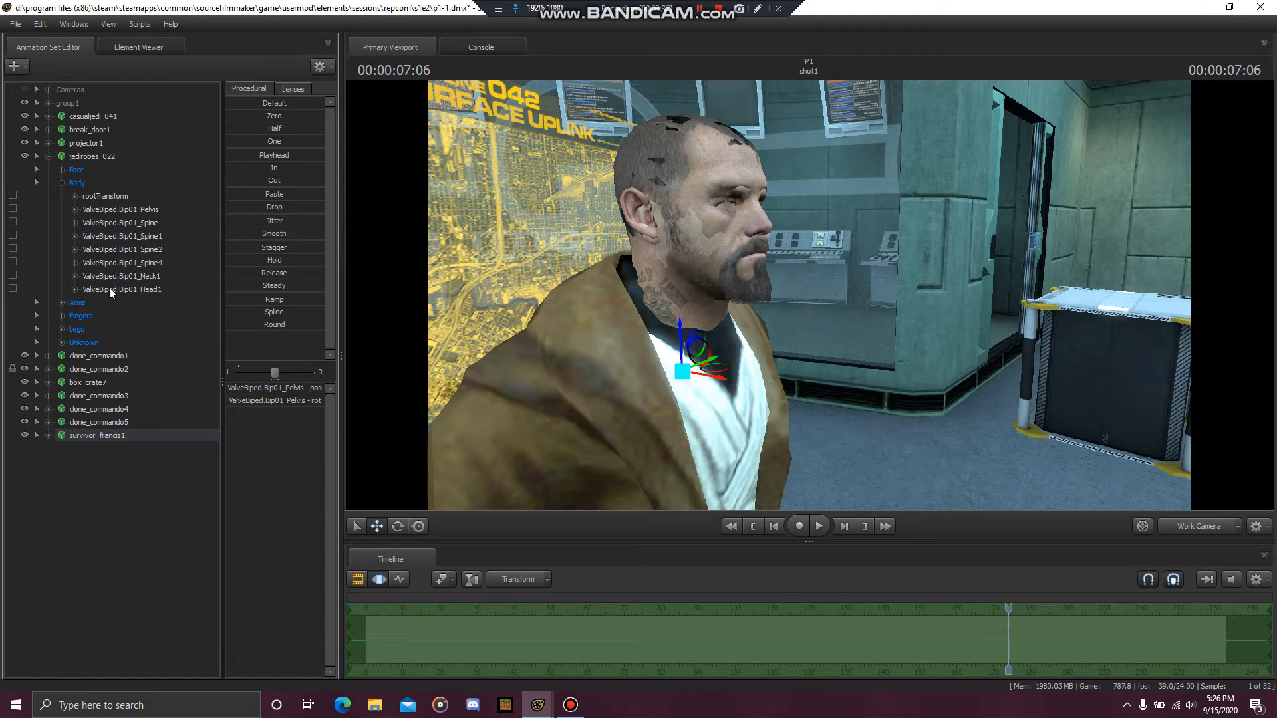
right_click(112, 289)
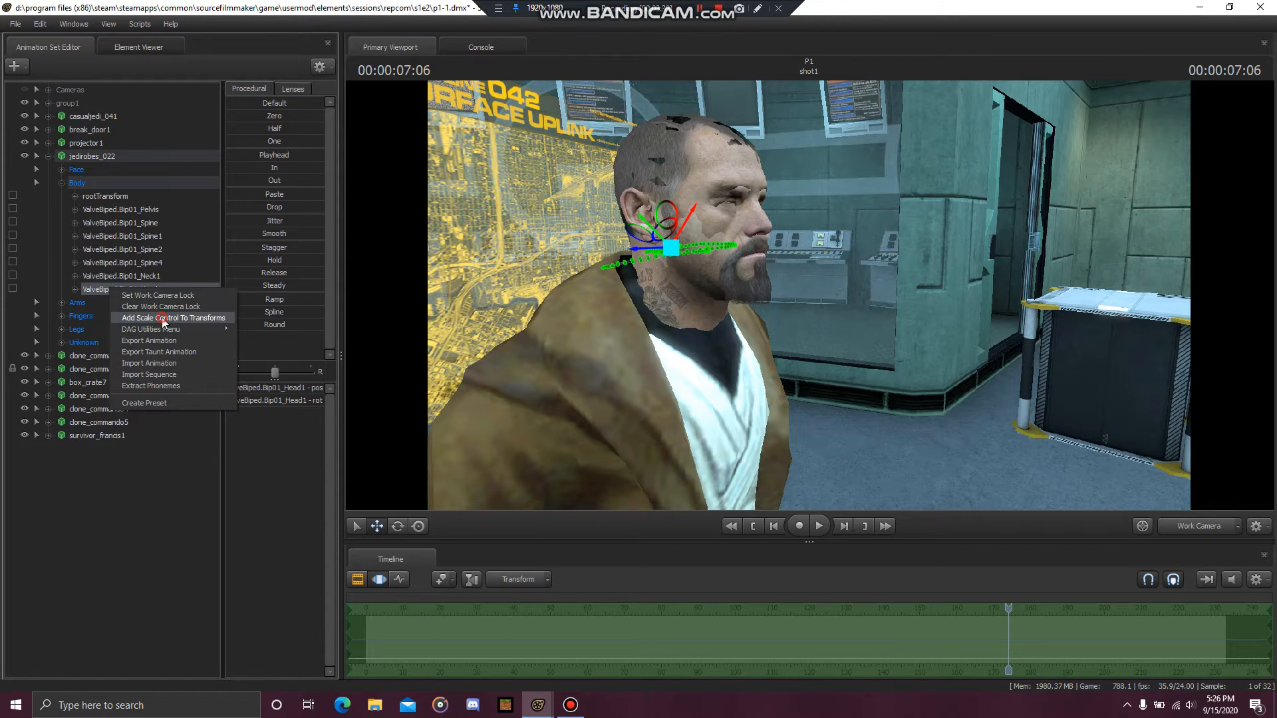
click(161, 319)
click(145, 304)
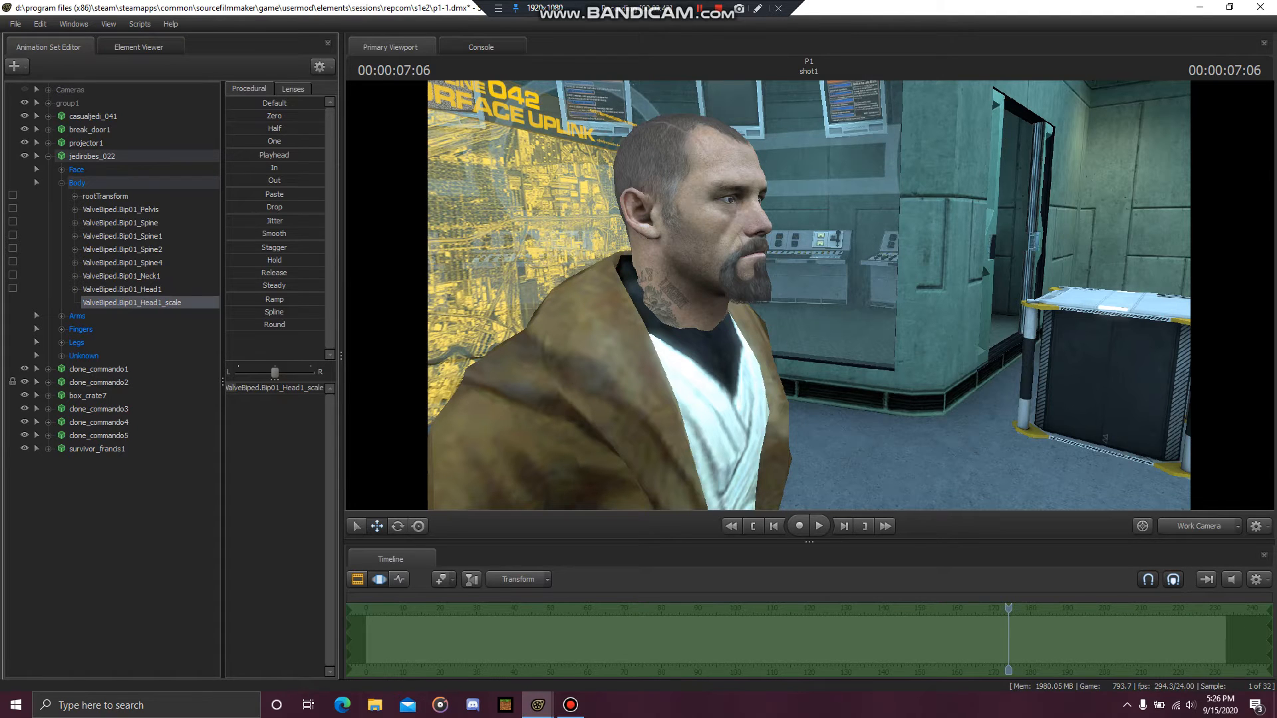
drag(731, 299, 731, 300)
drag(809, 300, 809, 300)
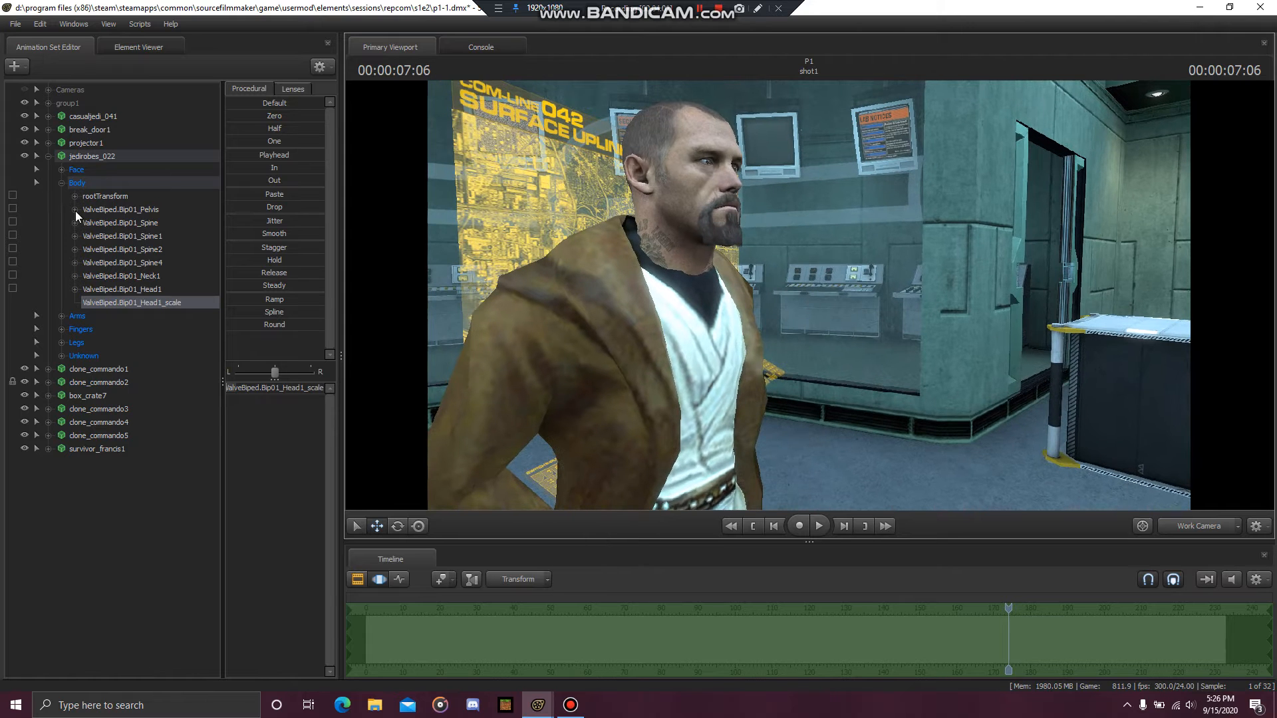
Step: Lock the Pelvis bone of survivor_francis1 to the Spine4 bone of jedirobes_022
click(48, 449)
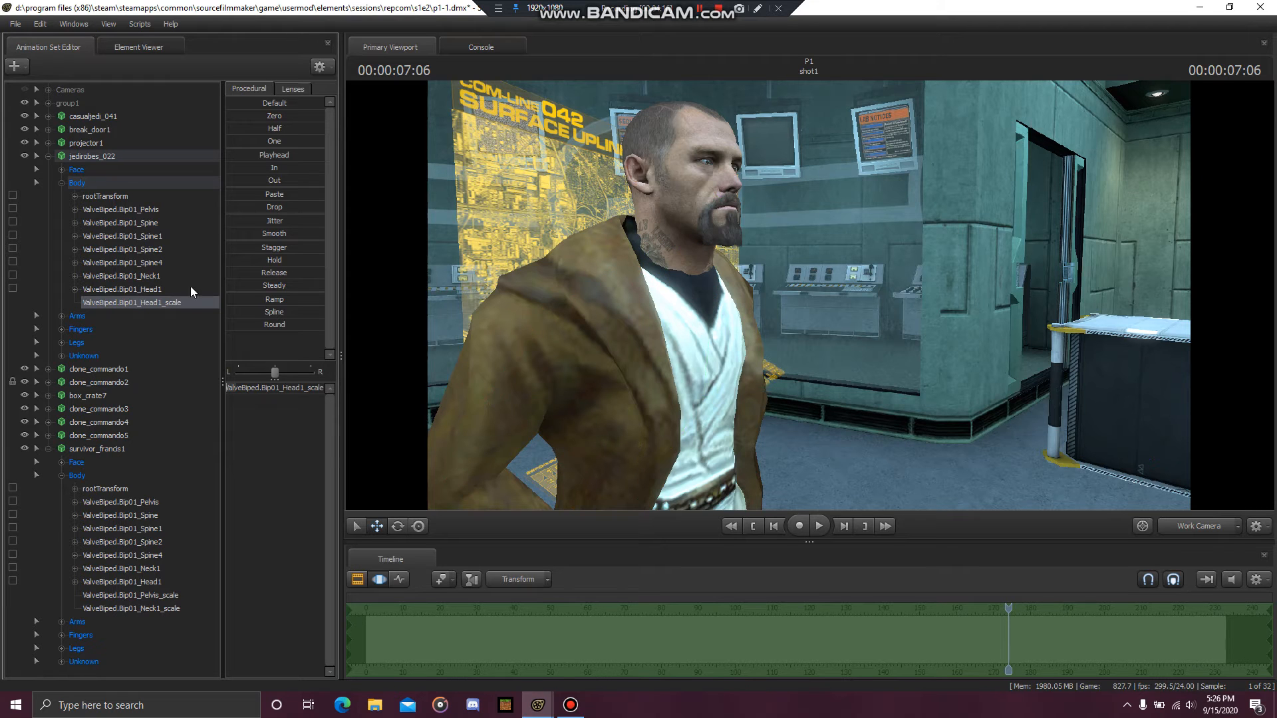
click(149, 262)
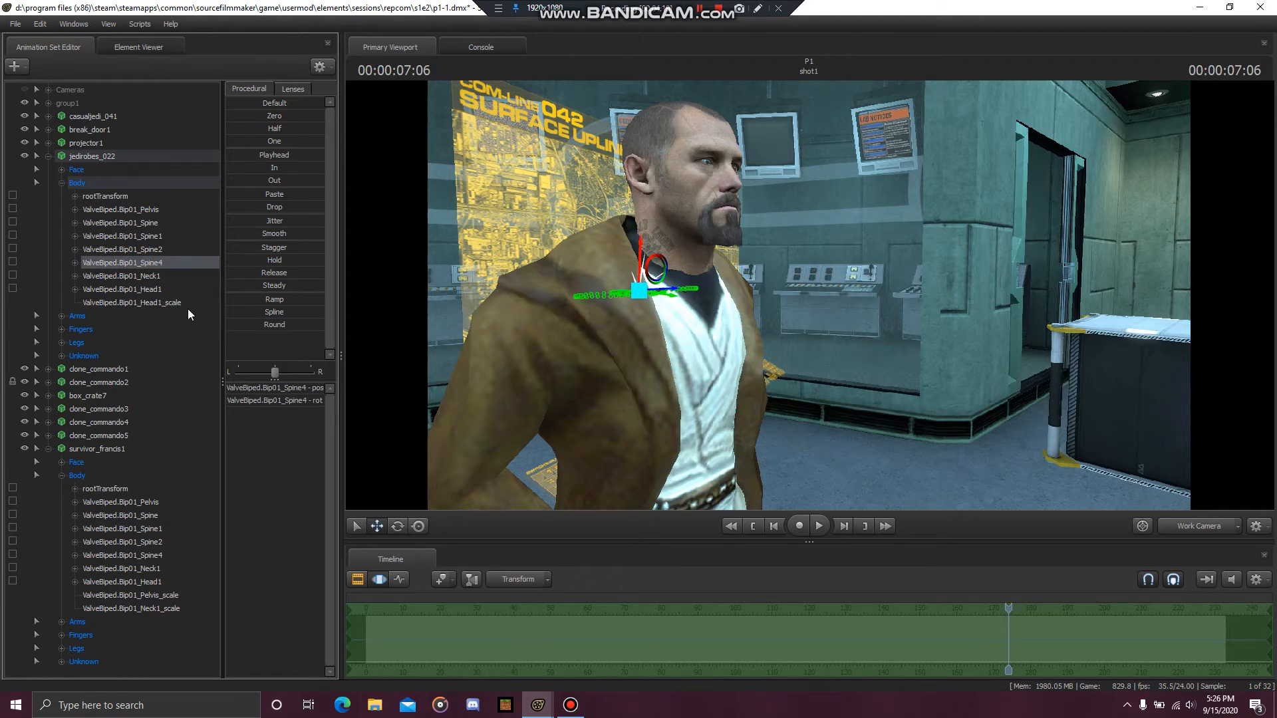
drag(148, 264, 180, 356)
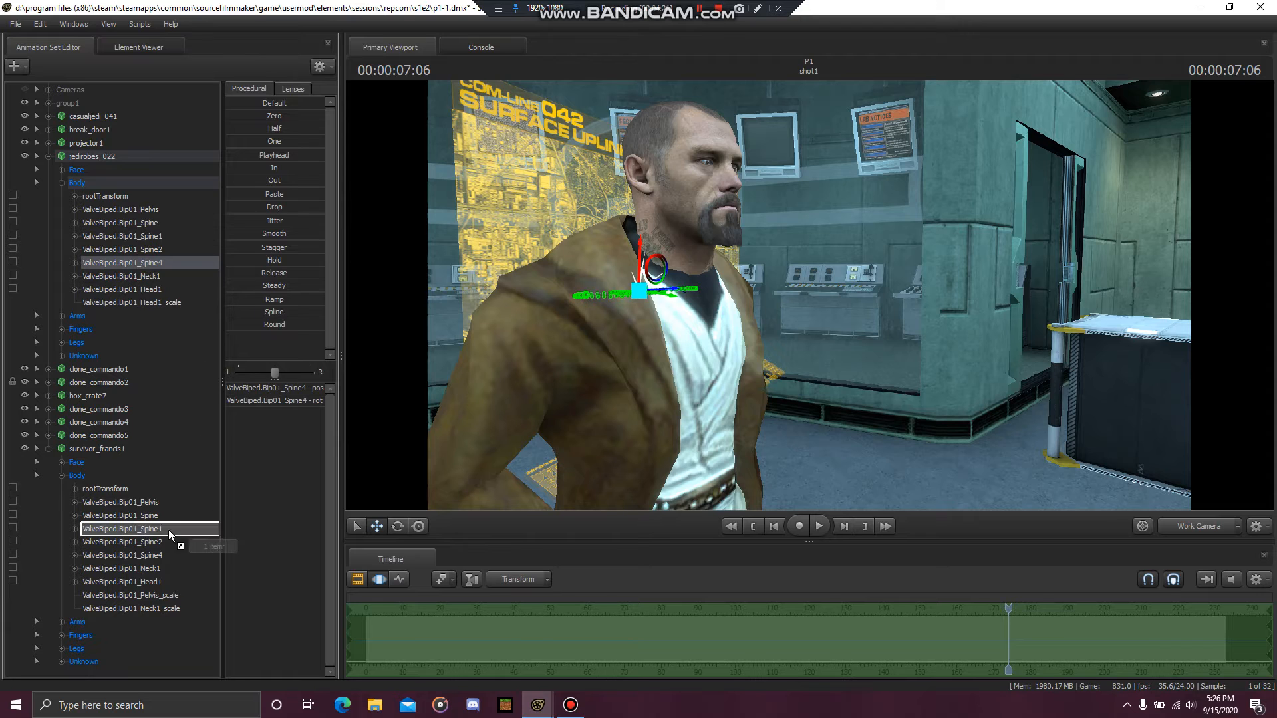
drag(163, 581, 142, 503)
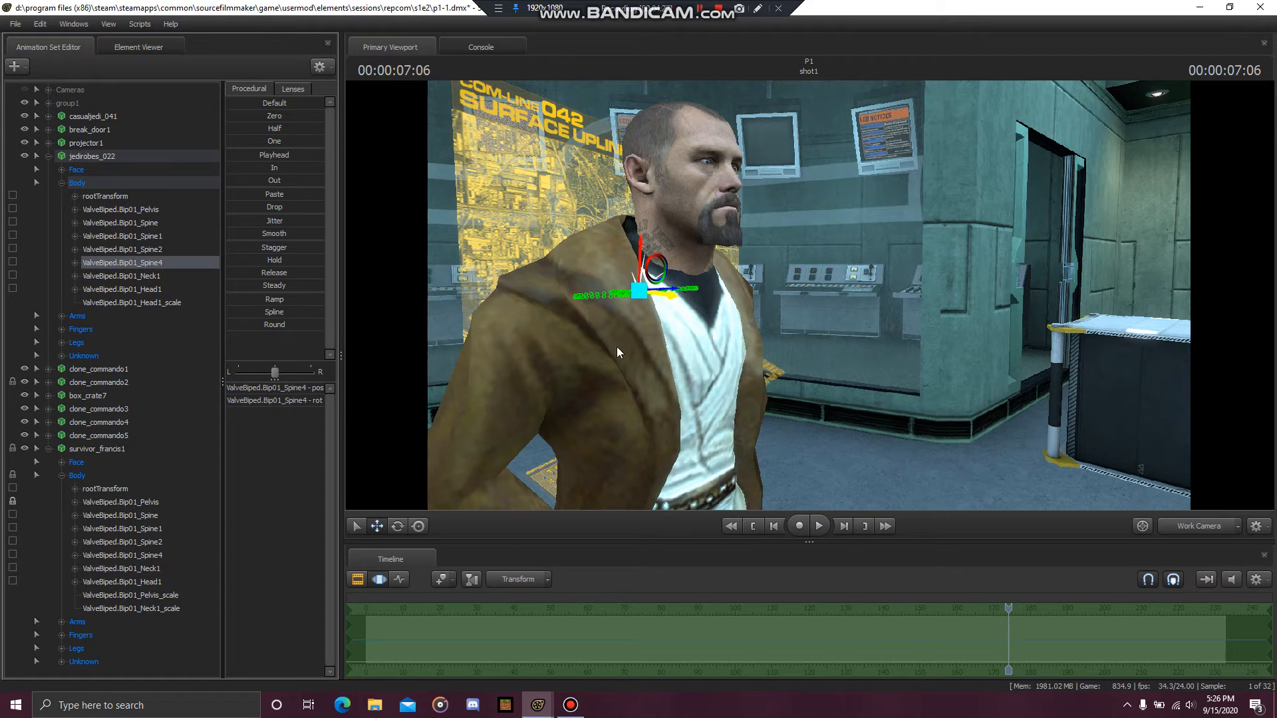
Step: Test the lock by rotating the Spine4 and Spine2 bones of jedirobes_022 and the Neck1 bone of survivor_francis1
click(138, 502)
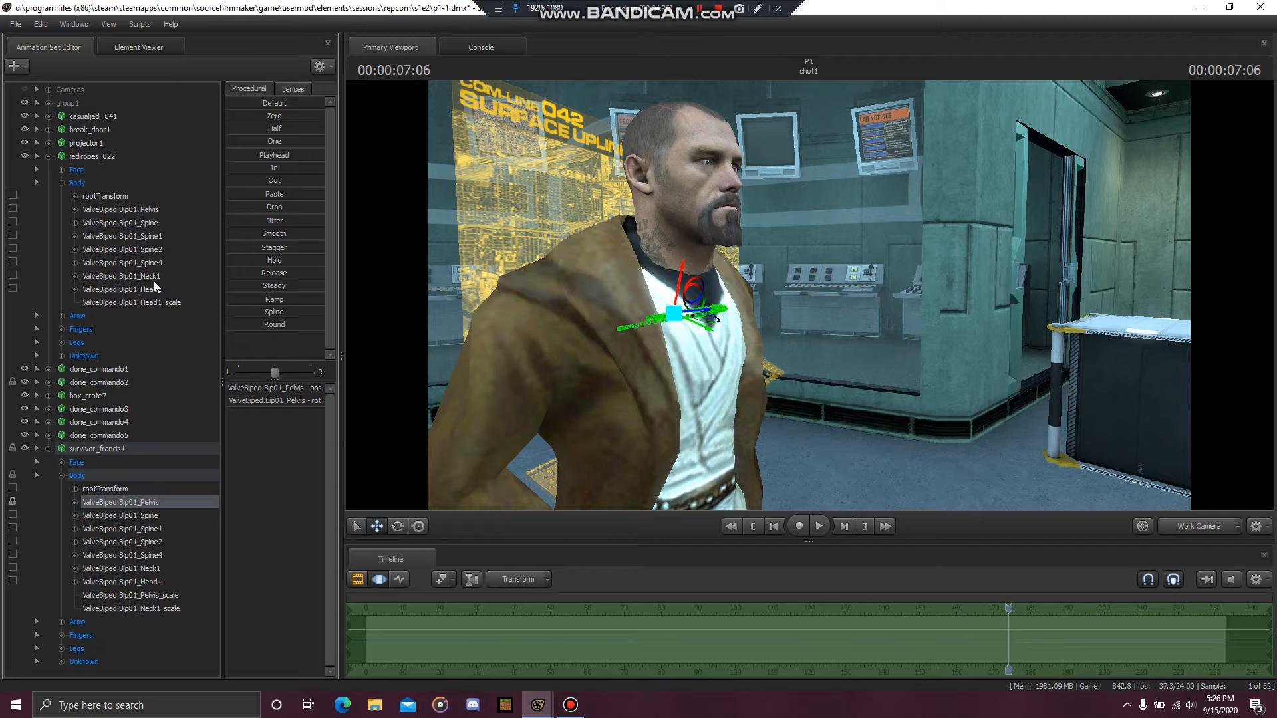
click(155, 264)
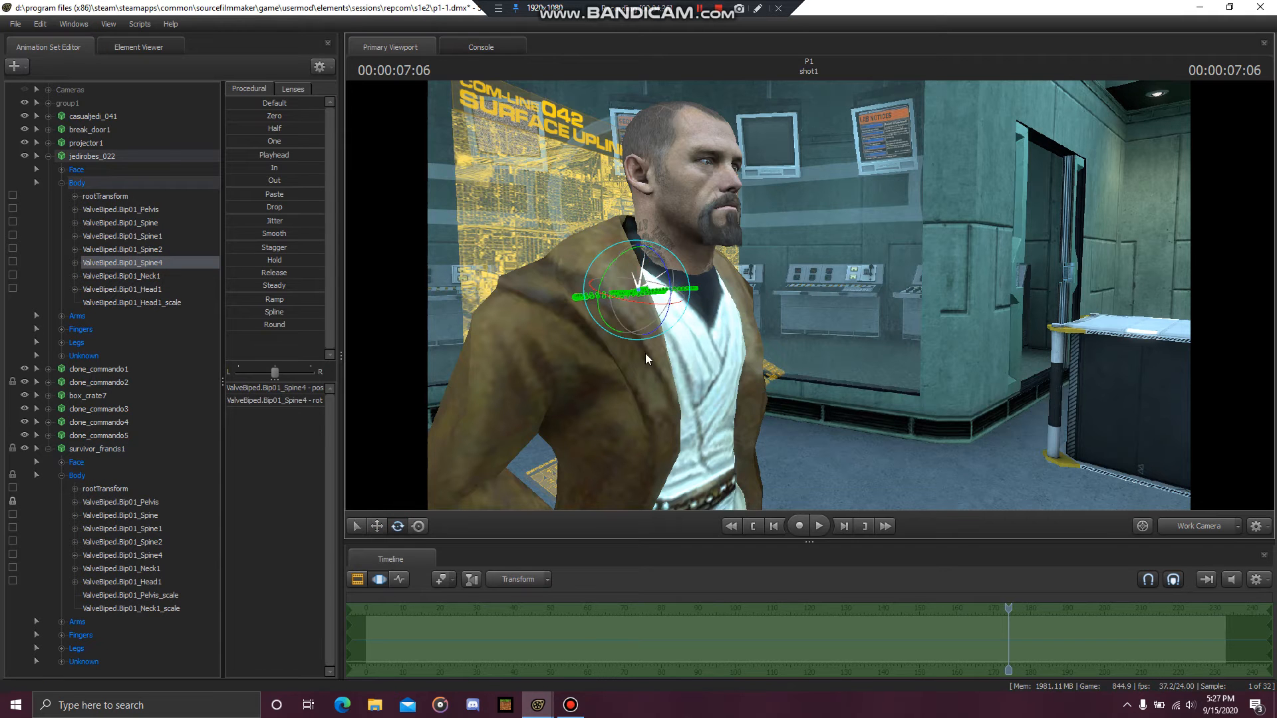
mouse_move(669, 286)
mouse_down()
mouse_move(649, 293)
mouse_move(636, 249)
mouse_move(649, 290)
mouse_up()
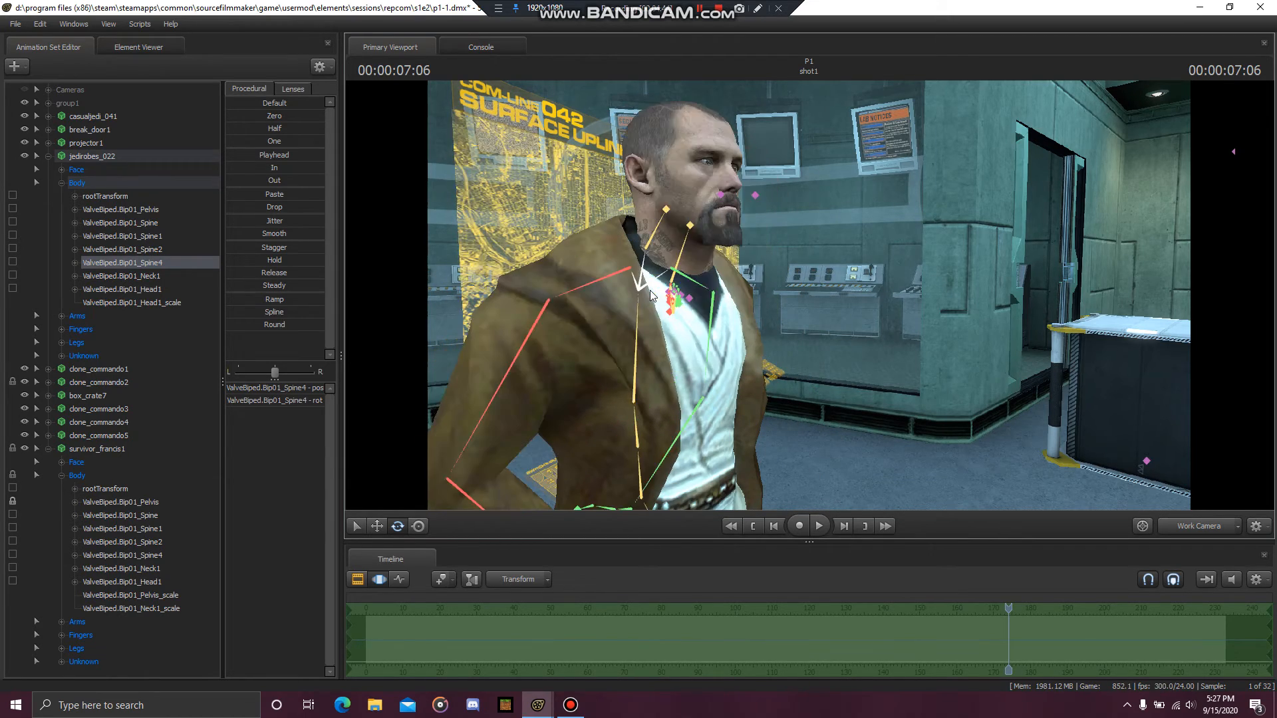
click(637, 338)
drag(654, 354, 649, 319)
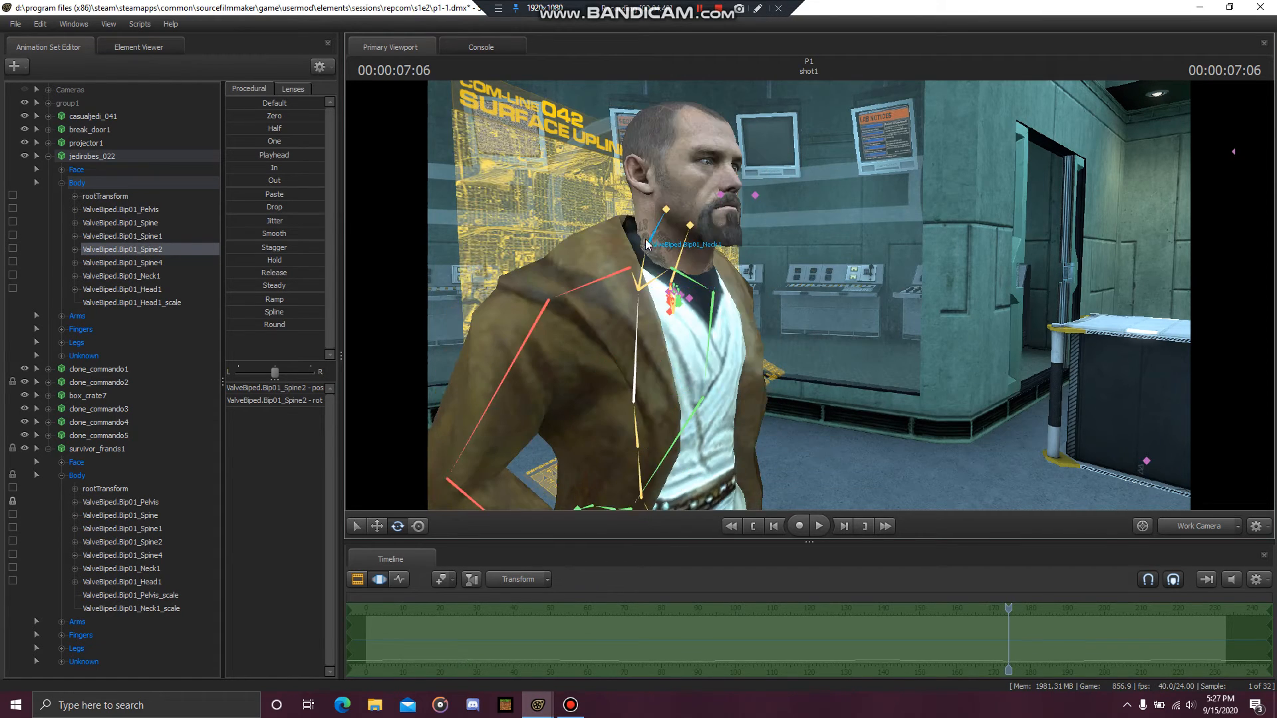
click(683, 261)
mouse_move(695, 264)
mouse_down()
mouse_move(695, 252)
mouse_move(697, 312)
mouse_move(699, 268)
mouse_up()
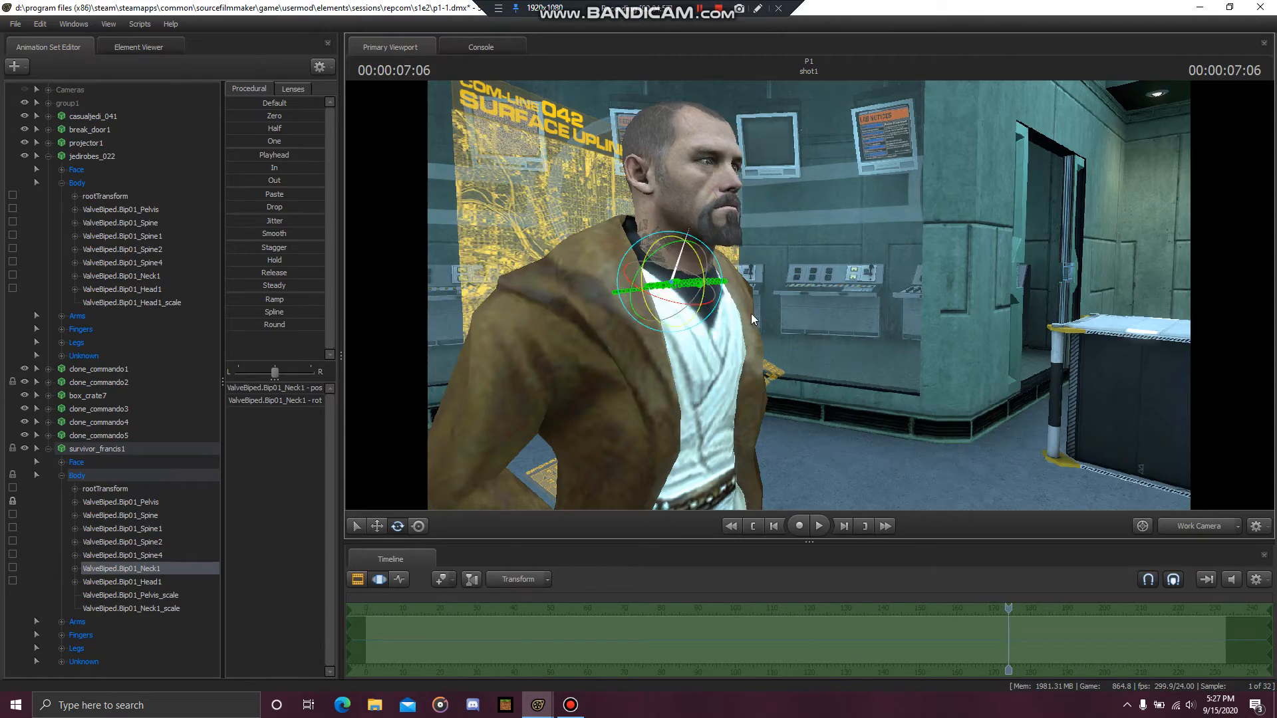
Step: Move Francis's Pelvis bone backward and slightly up to set his head farther back on the robed body
drag(751, 313, 899, 367)
click(127, 502)
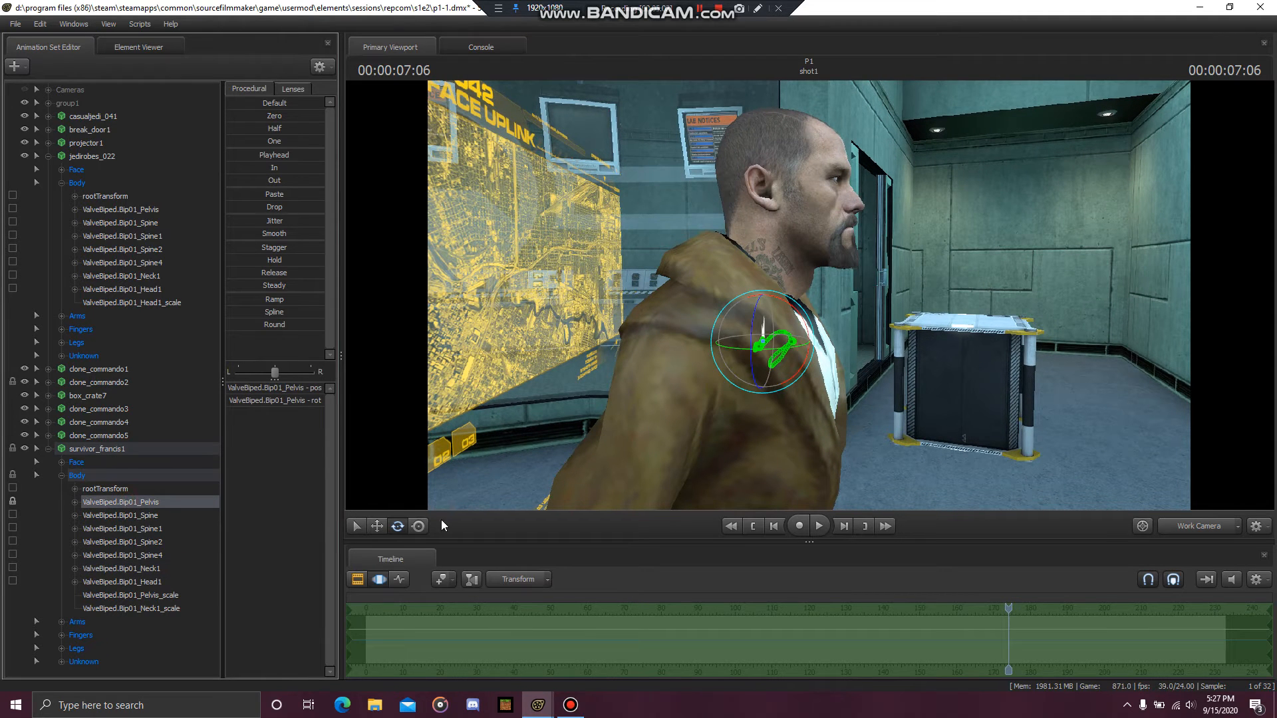
click(377, 526)
drag(797, 334, 748, 310)
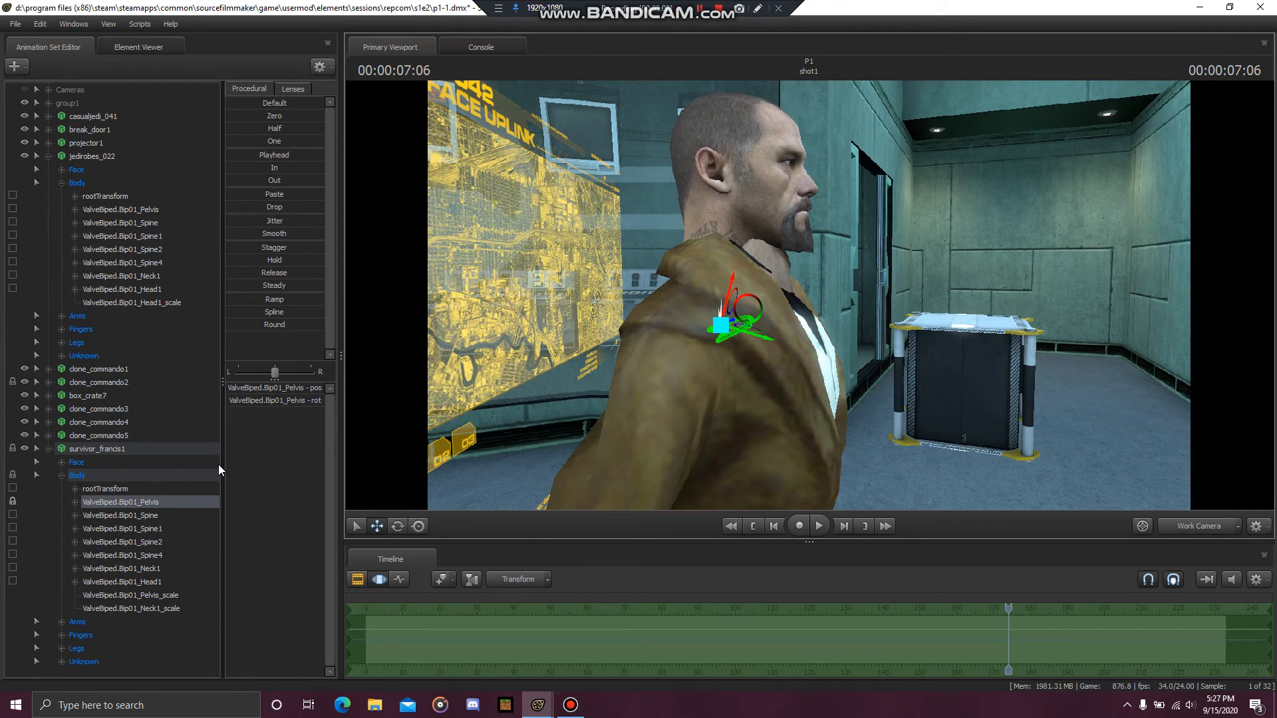
Step: Adjust the position of Francis's Neck1 bone so his neck fits inside the robe's collar
click(123, 569)
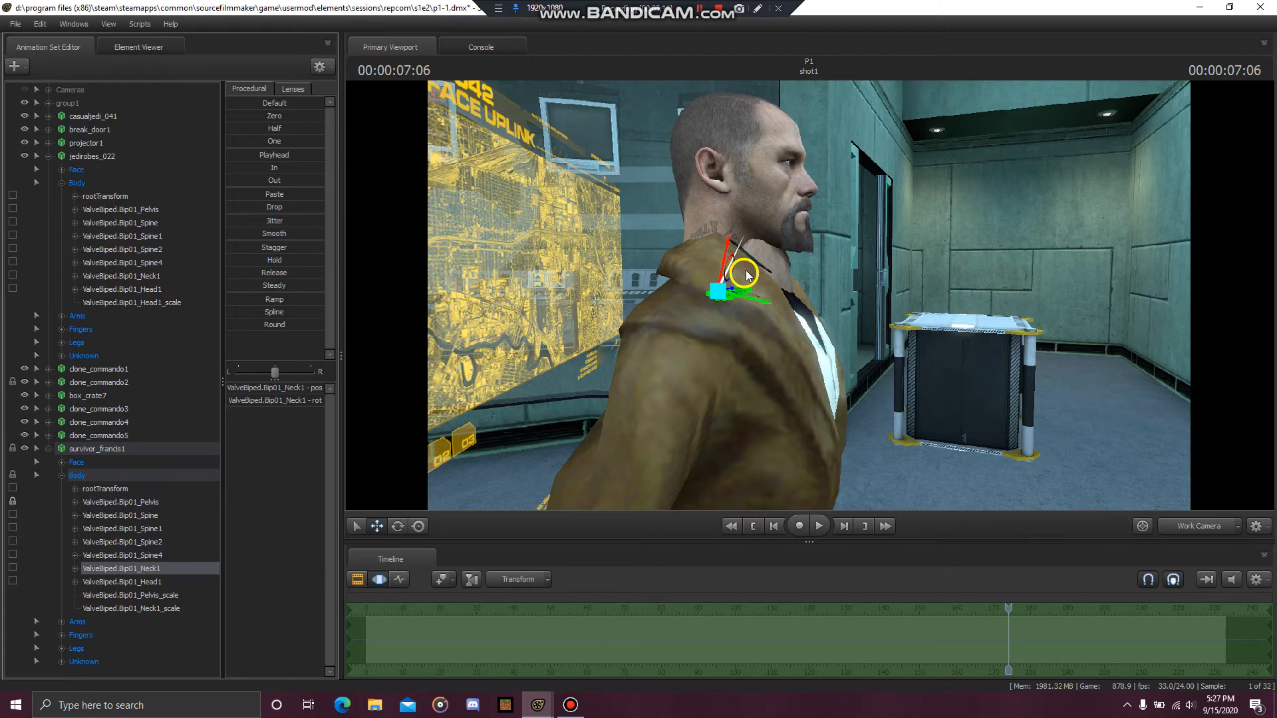
drag(746, 275, 885, 324)
drag(801, 286, 769, 270)
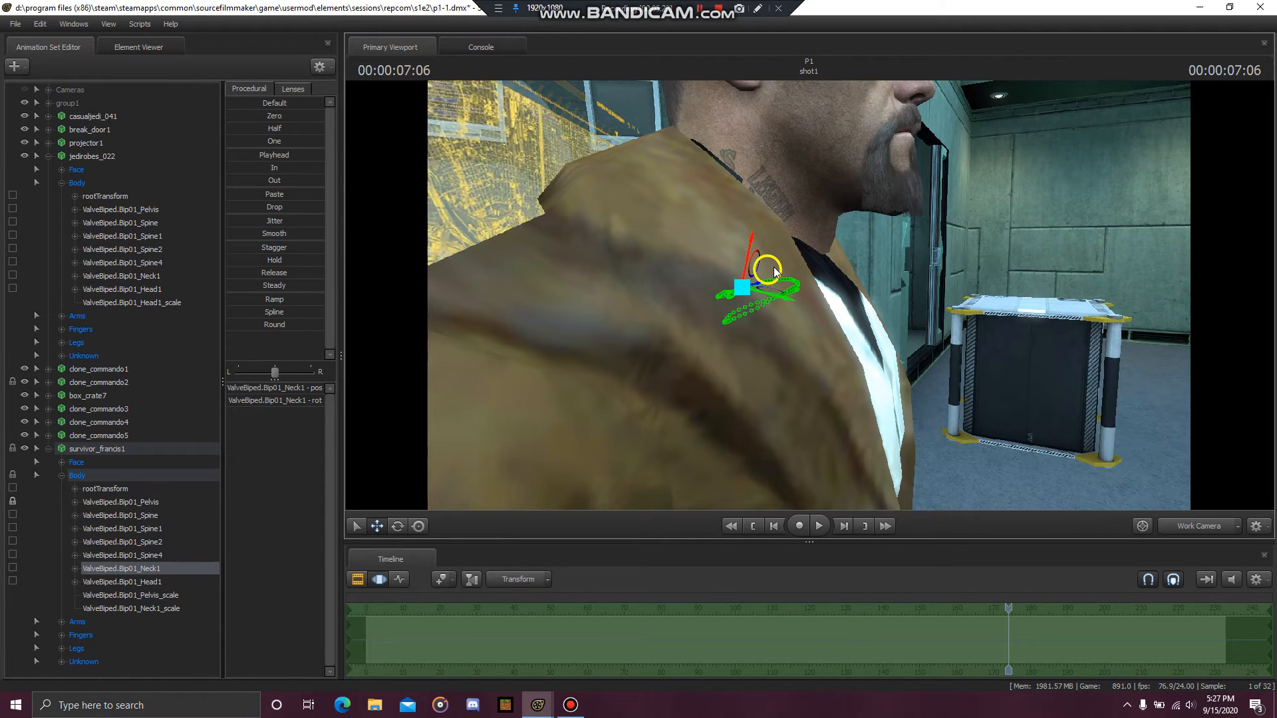
drag(774, 266, 665, 302)
mouse_move(793, 306)
mouse_down()
mouse_move(793, 292)
mouse_move(815, 296)
mouse_move(792, 306)
mouse_up()
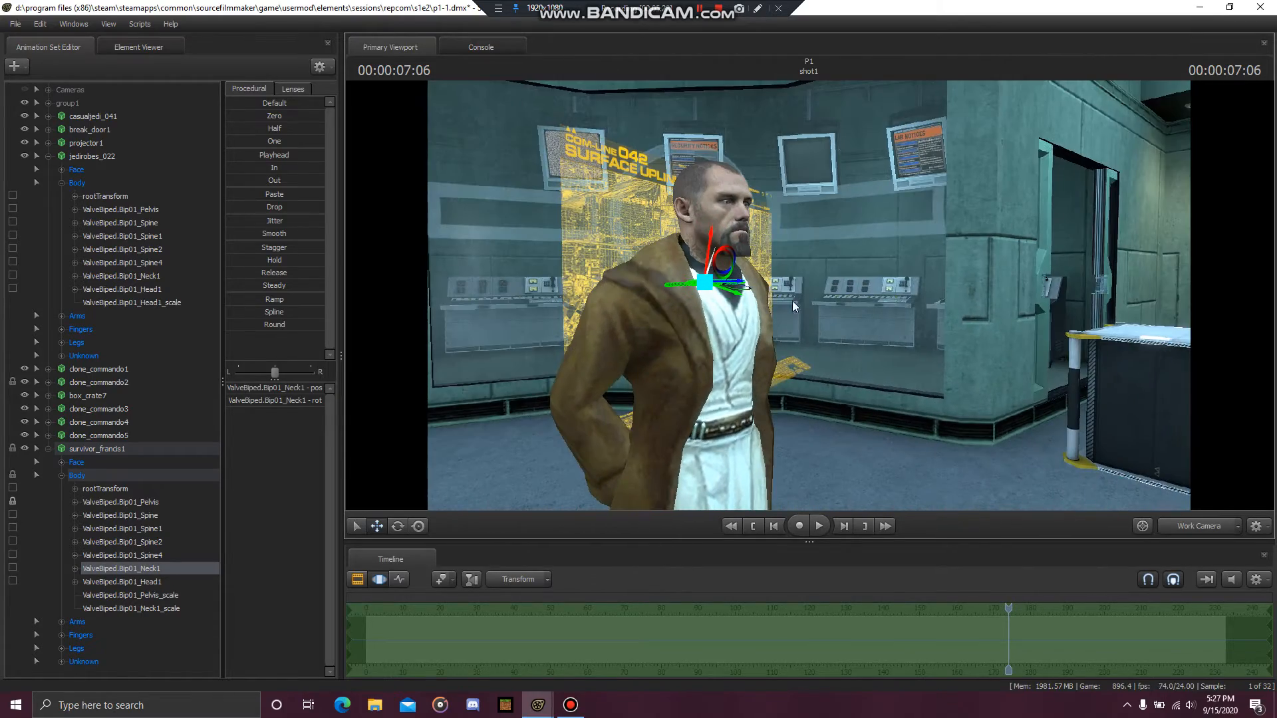
Step: Apply the Playhead preset to the Pelvis bone of survivor_francis1
click(153, 502)
click(251, 155)
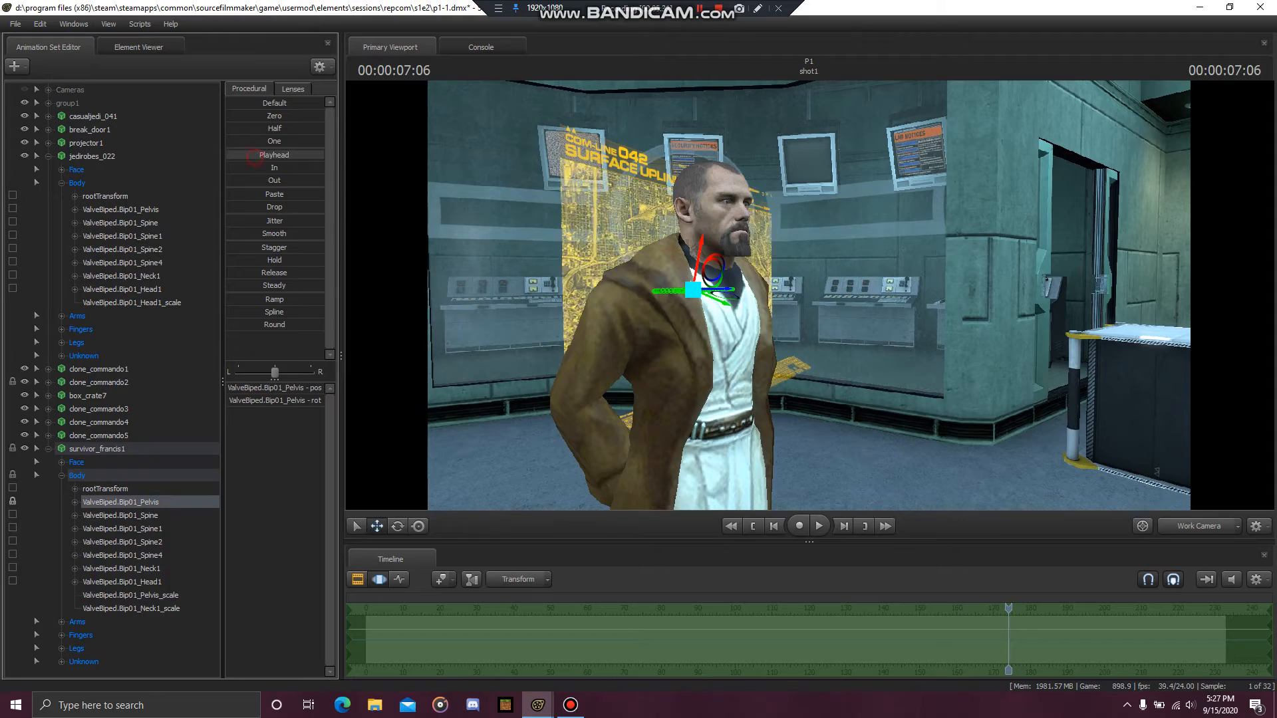
Step: Adjust the position of Francis's Head1 bone so his neck sits properly above the robe's collar
drag(651, 263, 705, 266)
key(w)
key(ctrl)
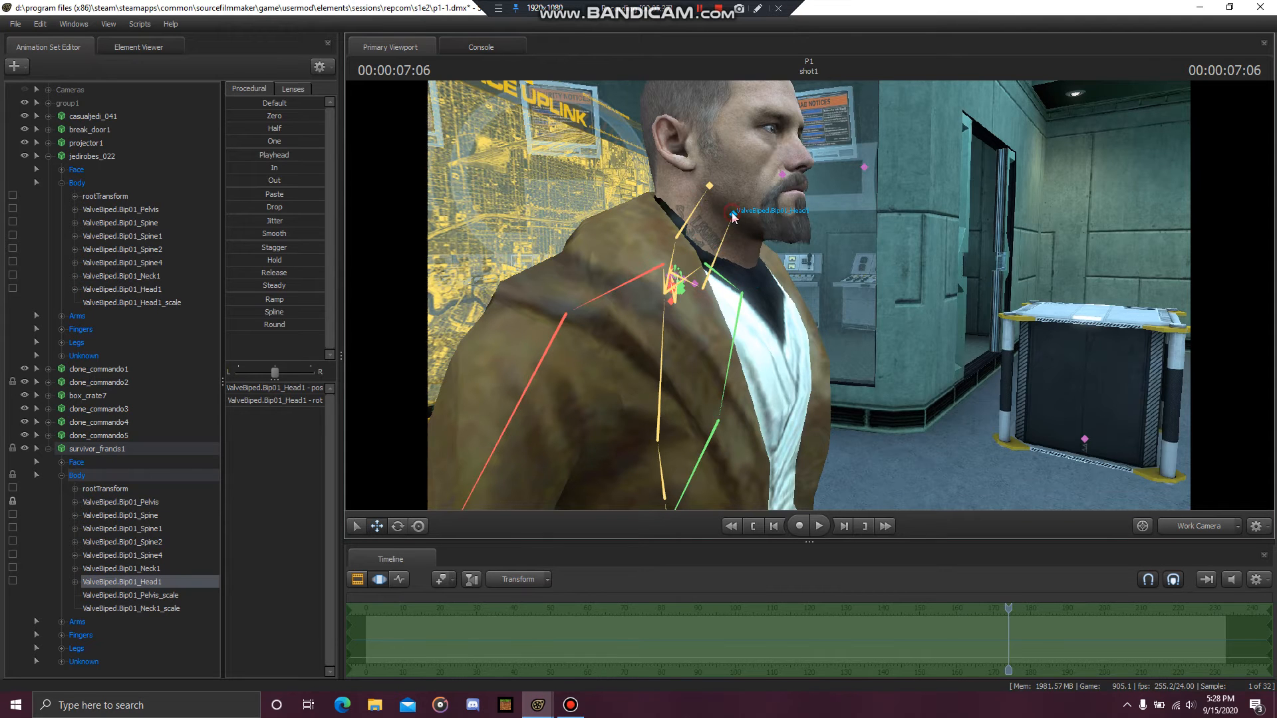
drag(724, 178, 638, 150)
key(d)
mouse_move(808, 296)
mouse_down()
mouse_move(745, 326)
mouse_move(734, 316)
mouse_move(809, 296)
mouse_up()
key(a)
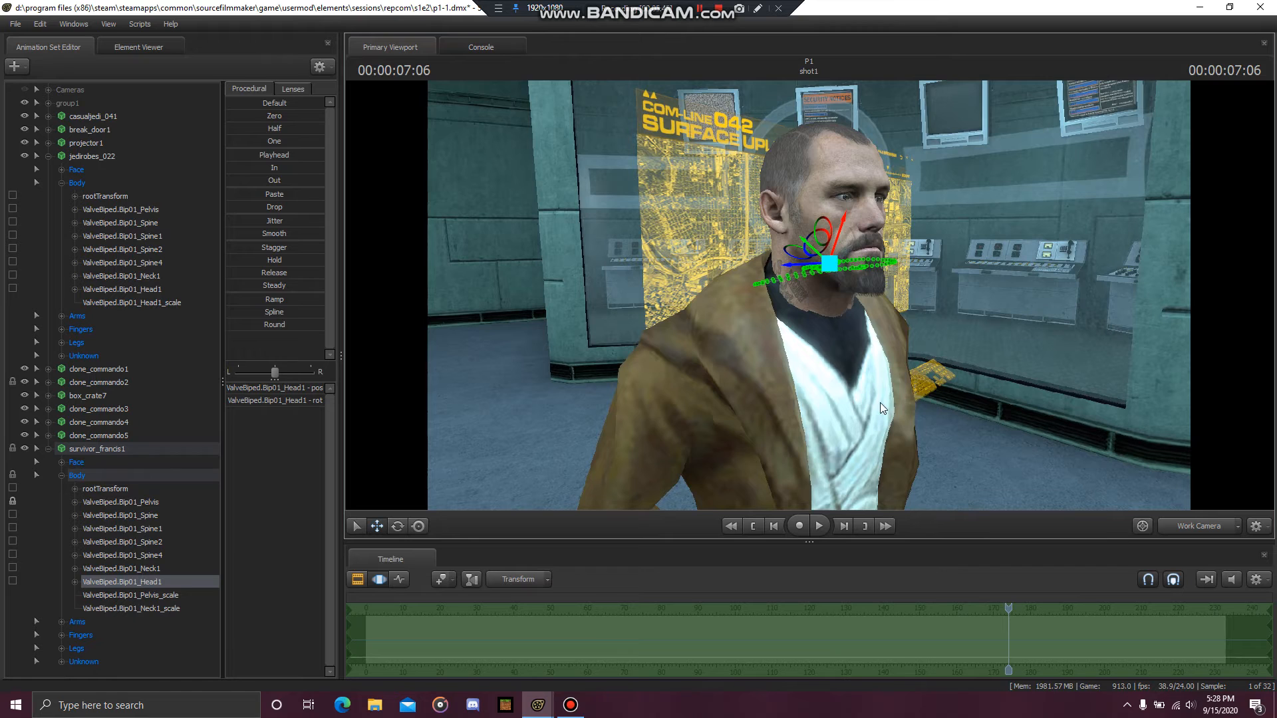
Step: Rotate the Neck1 bone of jedirobes_022 to adjust the collar around Francis's neck
key(ctrl)
drag(995, 276, 781, 278)
ctrl+click(752, 256)
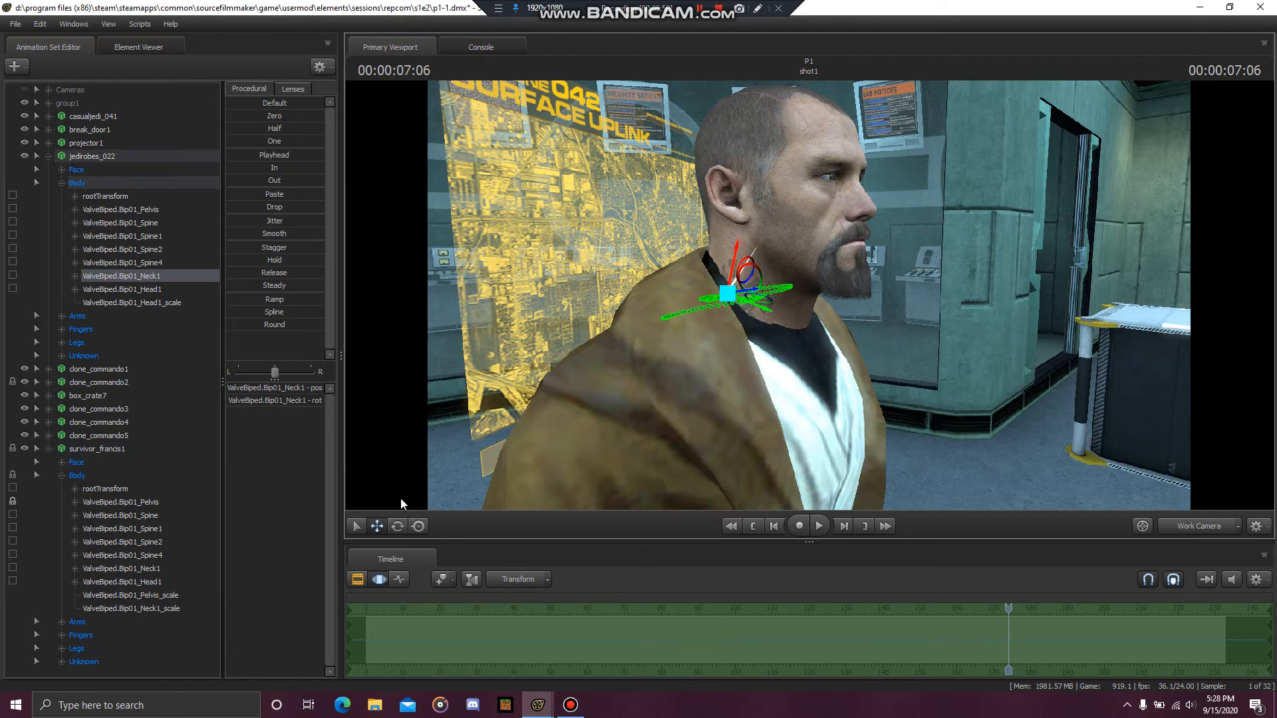
drag(720, 279, 733, 381)
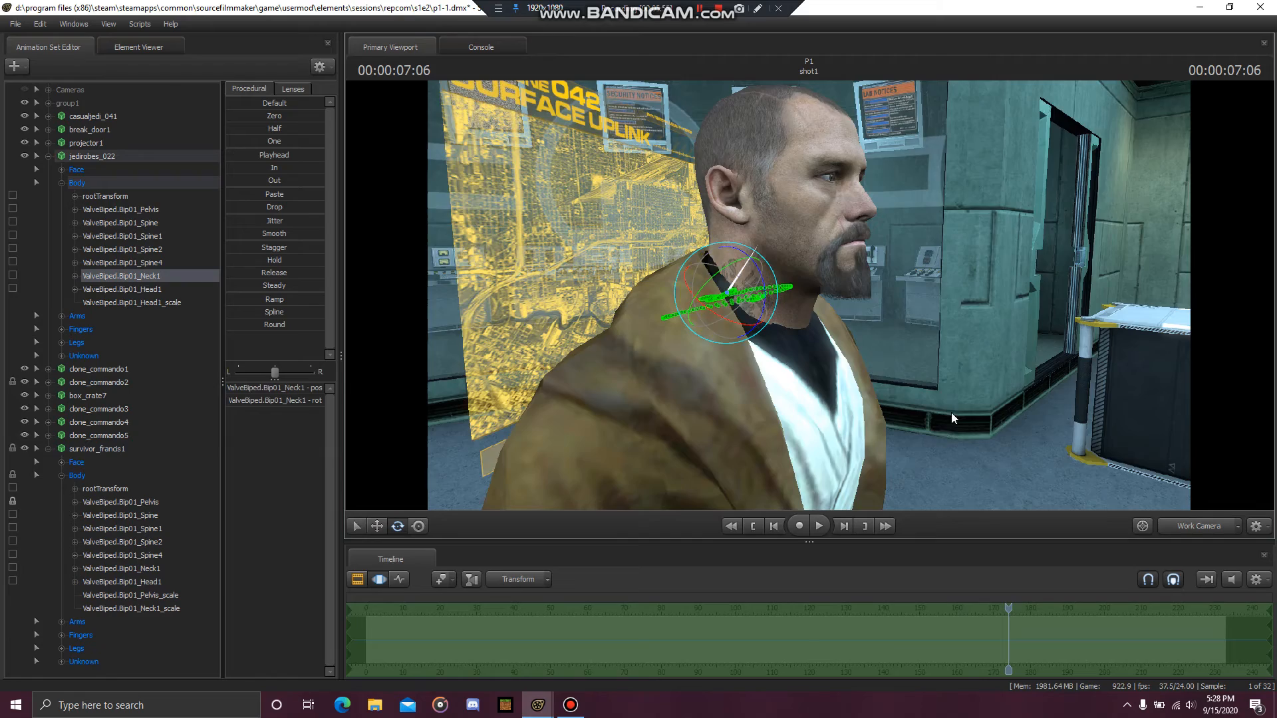
Step: Play the shot from about 00:00:01:07 to check that Francis's head follows the robed body's animation
drag(951, 412, 980, 400)
key(s)
key(d)
mouse_move(809, 296)
mouse_down()
mouse_move(825, 296)
mouse_move(797, 298)
mouse_move(809, 296)
mouse_up()
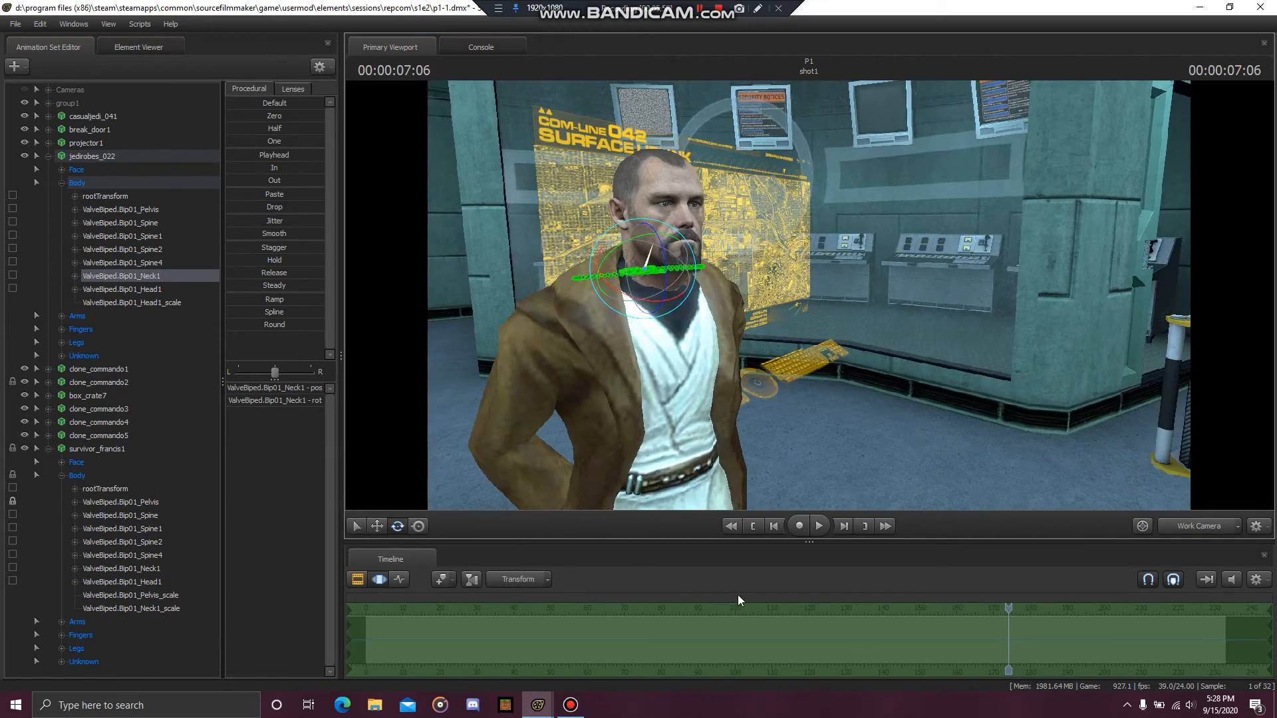
drag(738, 601, 476, 600)
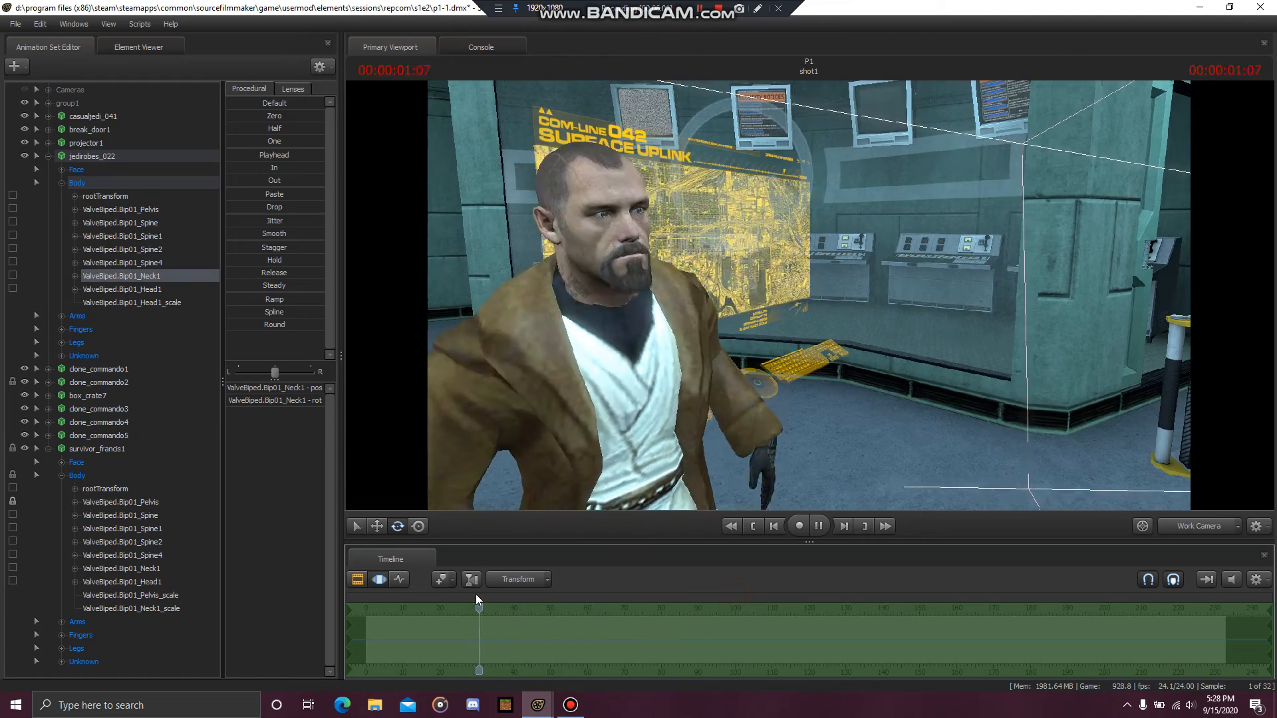
key(space)
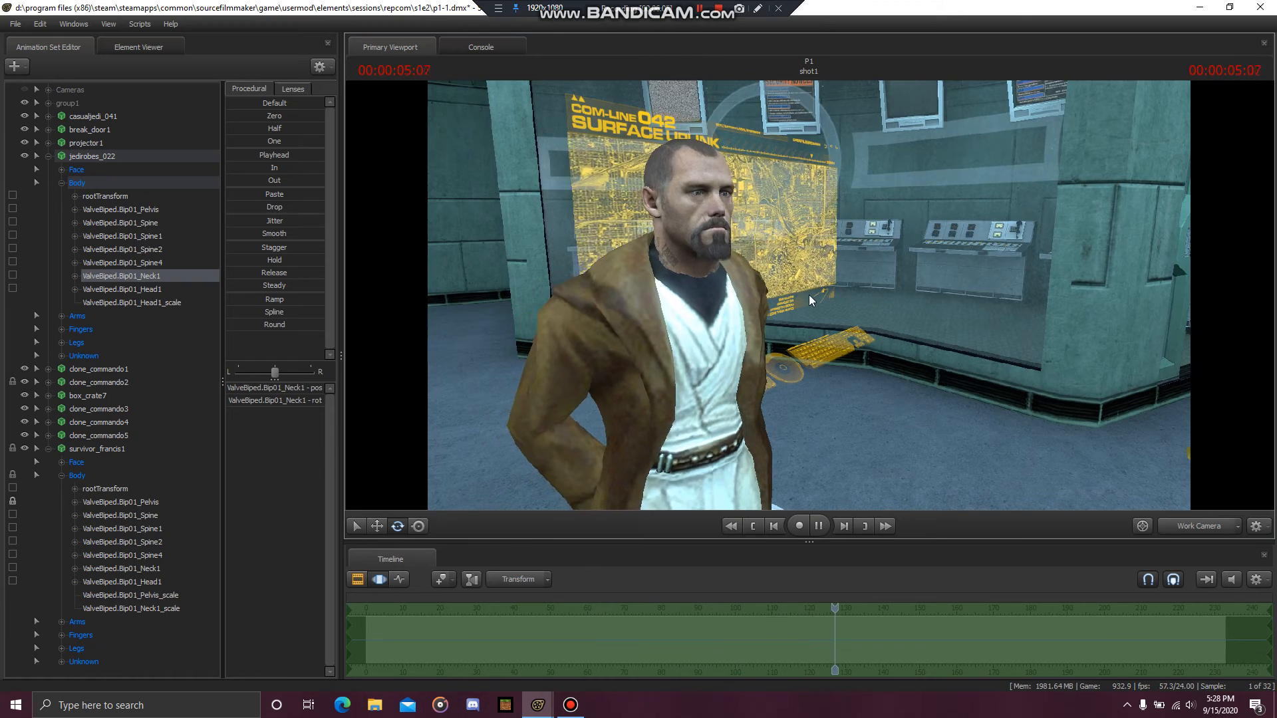
key(space)
Step: Try rotating the Head1 bone of survivor_francis1 at 00:00:05:15 and undo the trial turn
click(695, 238)
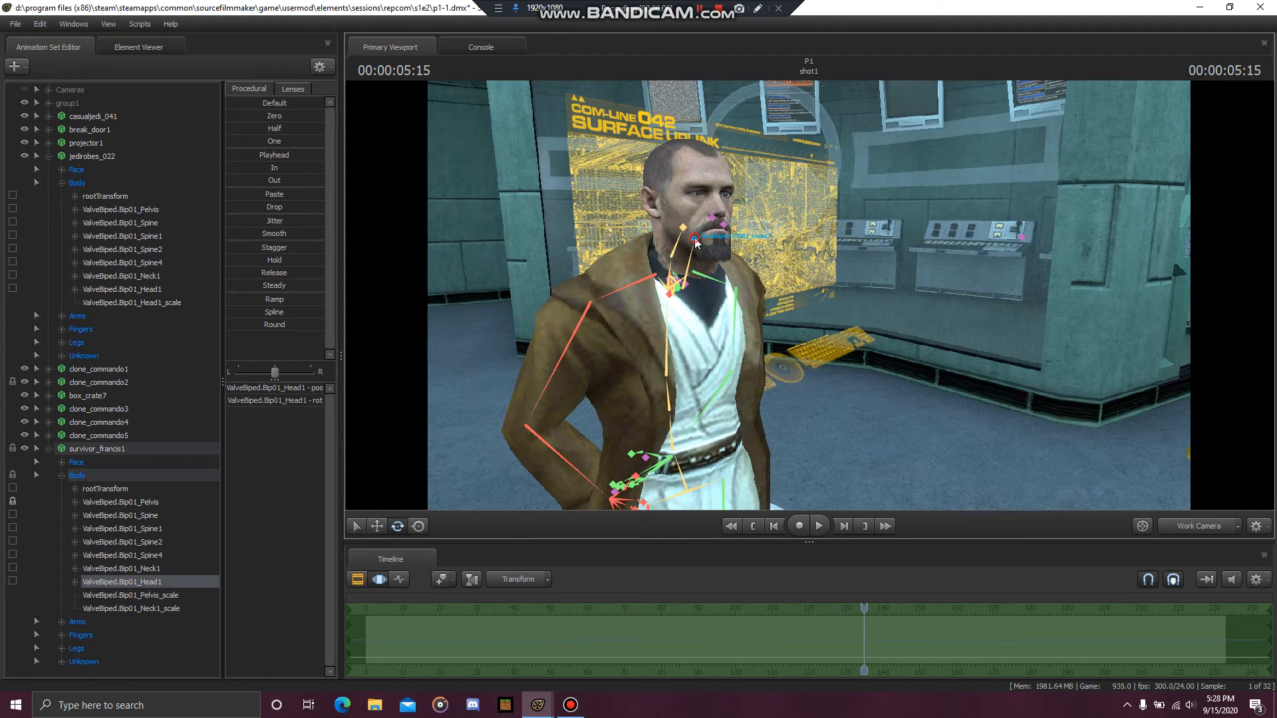
drag(708, 240, 674, 243)
mouse_move(791, 242)
mouse_down()
mouse_move(745, 250)
mouse_move(783, 258)
mouse_up()
key(ctrl+z)
key(ctrl+z)
key(ctrl+y)
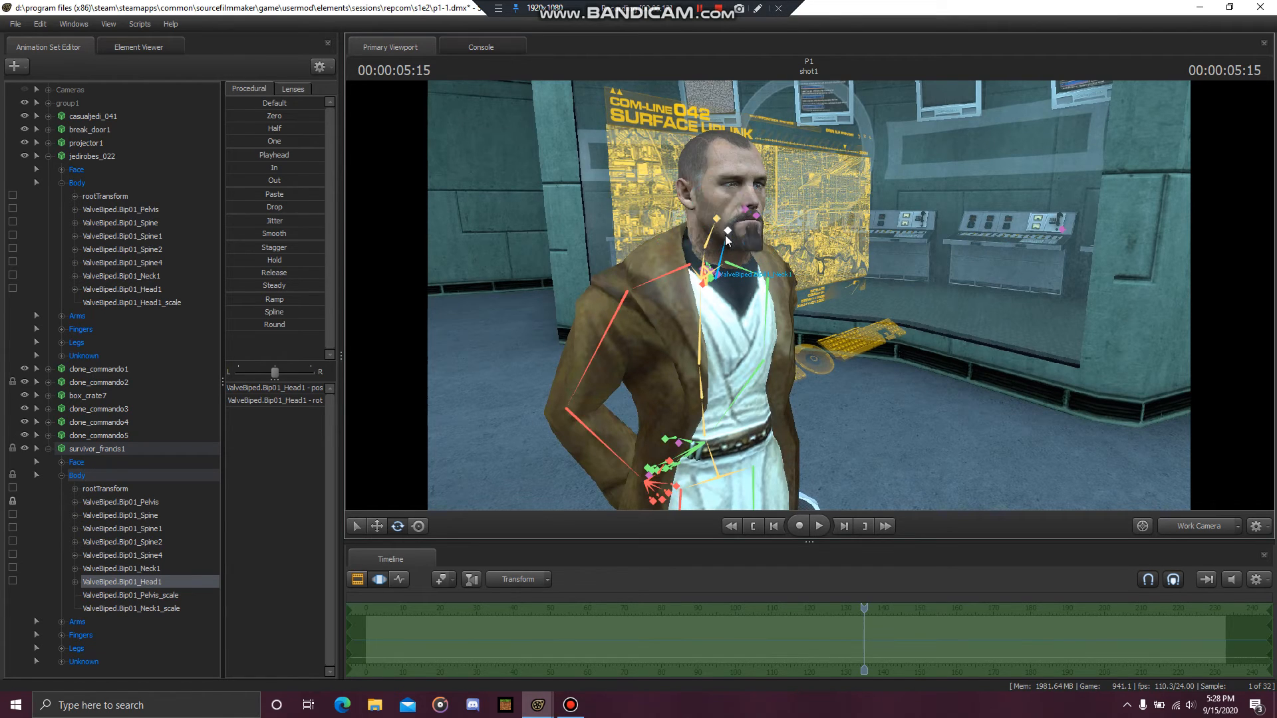
Step: Test another rotation of Francis's Head1 bone from the front and undo the trial changes
drag(724, 210, 744, 230)
key(a)
key(w)
key(ctrl+z)
drag(857, 353, 752, 352)
key(d)
drag(808, 294, 809, 334)
key(ctrl+z)
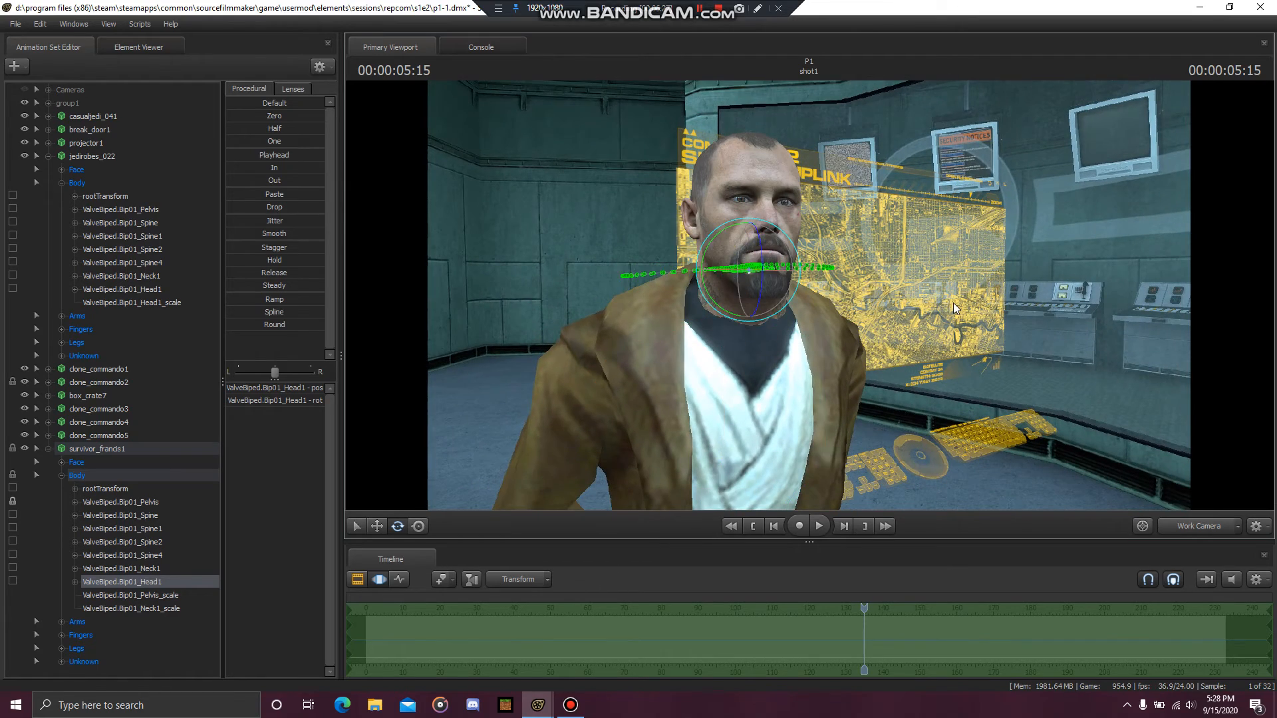
key(ctrl+z)
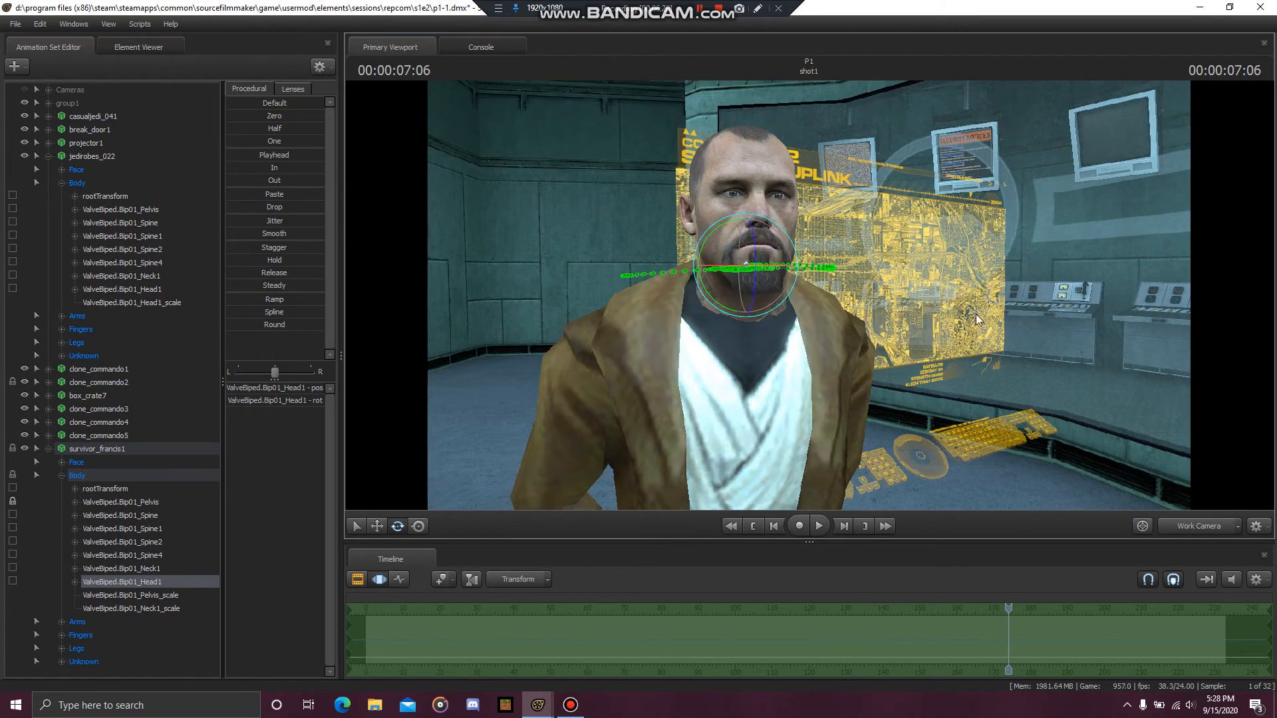
Step: Inspect the combined Jedi character from several angles and distances, checking how Francis's head meets the robed body
key(s)
drag(951, 303, 1267, 317)
key(w)
key(w)
key(a)
key(w)
key(w)
mouse_move(809, 295)
mouse_down()
mouse_move(801, 287)
mouse_move(830, 301)
mouse_move(827, 286)
mouse_move(802, 286)
mouse_move(808, 299)
mouse_up()
key(z)
key(w)
key(a)
key(s)
key(d)
key(s)
key(a)
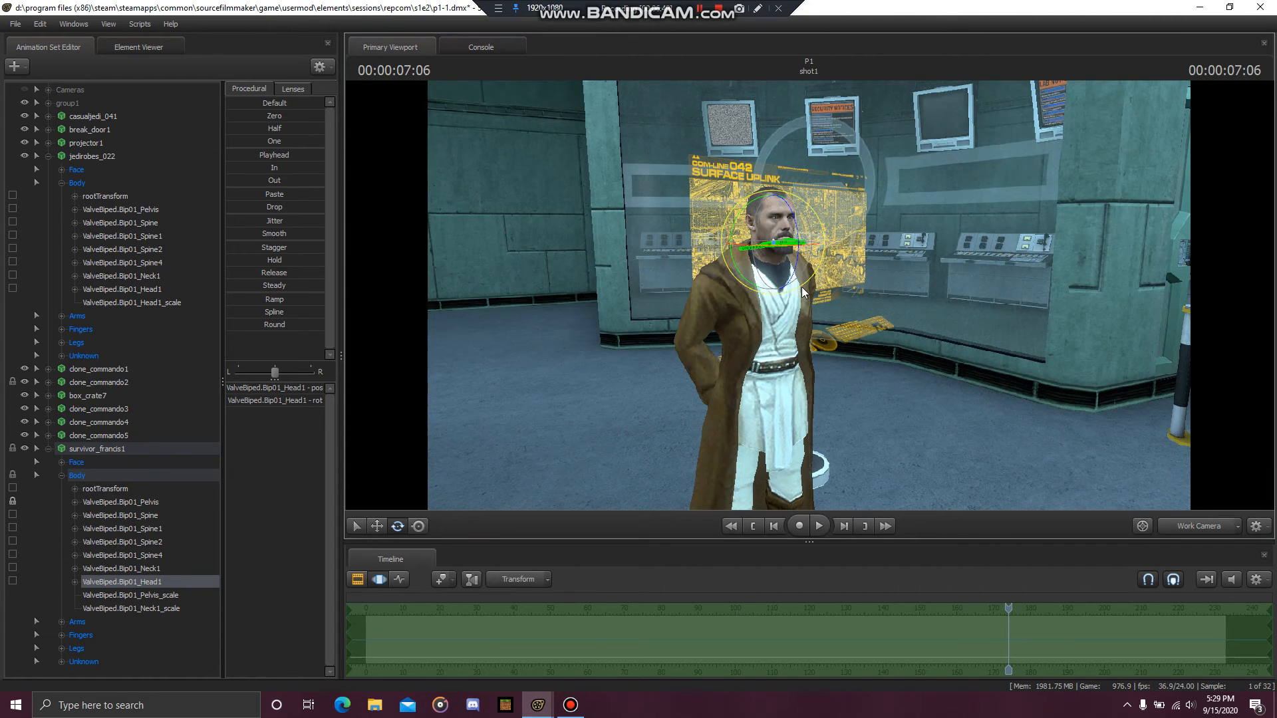
mouse_move(893, 352)
mouse_down()
mouse_move(893, 375)
mouse_move(911, 376)
mouse_move(898, 346)
mouse_up()
key(w)
key(a)
key(s)
mouse_move(808, 295)
mouse_down()
mouse_move(803, 280)
mouse_move(808, 295)
mouse_up()
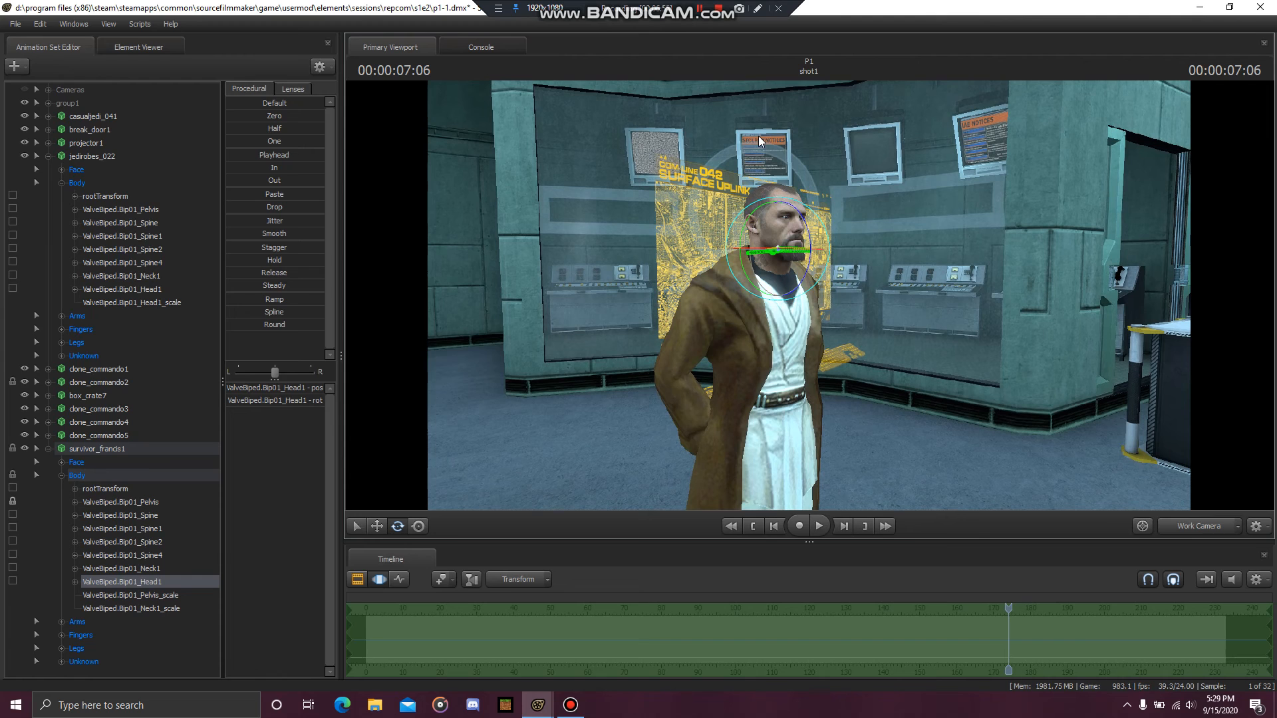